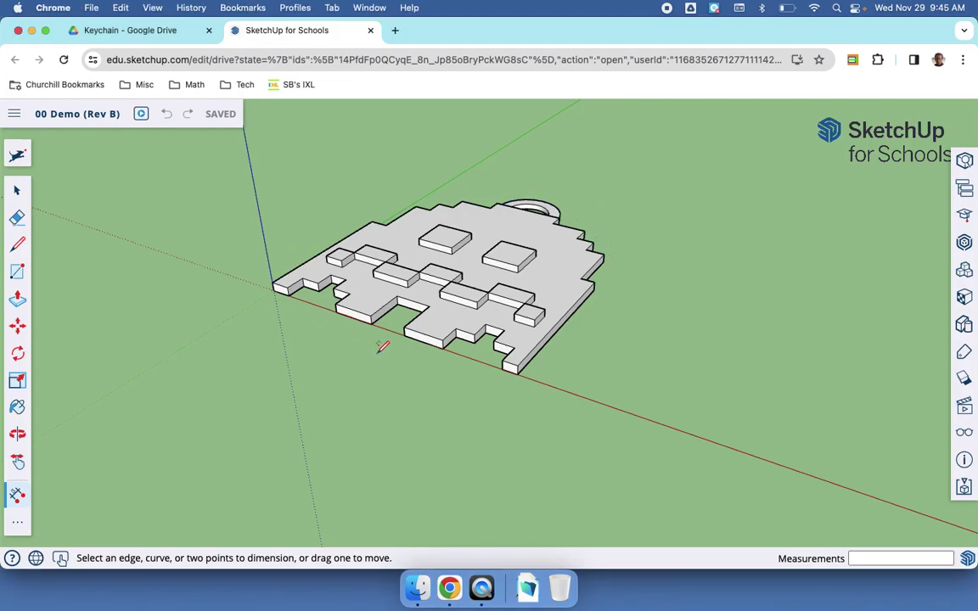
Step: Orbit to inspect the keychain, then move it off the origin toward the upper right
key(o)
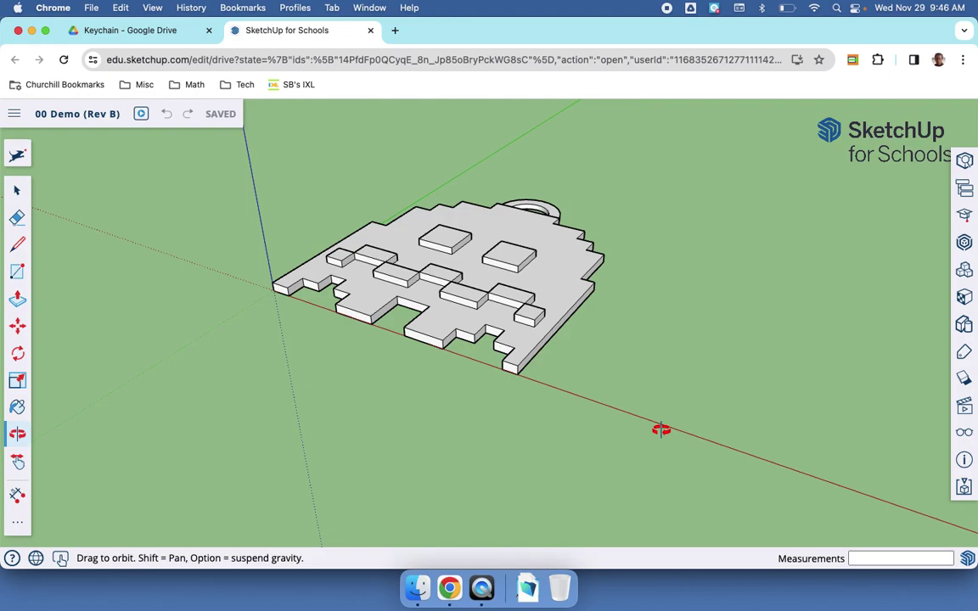
drag(489, 410, 418, 213)
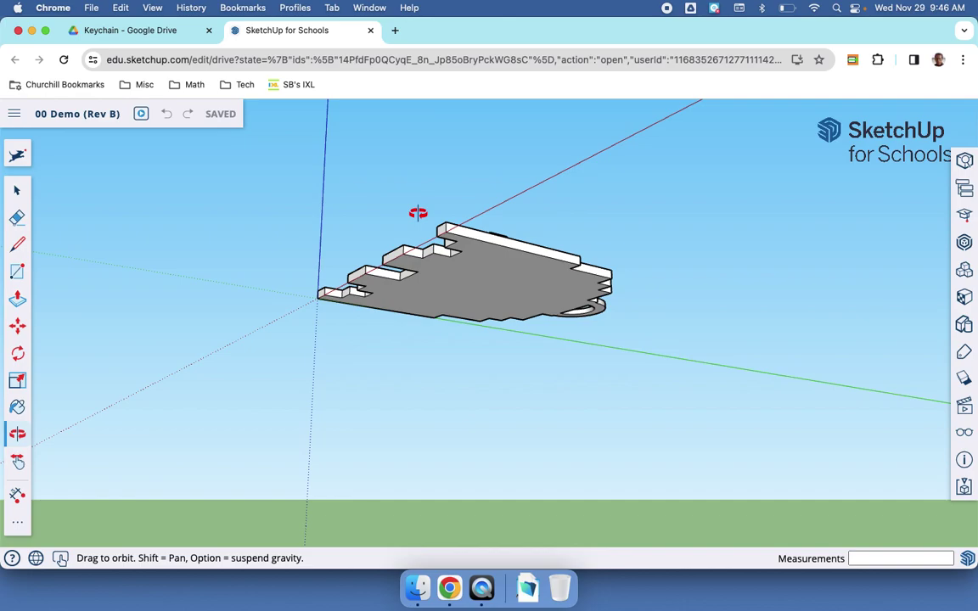
drag(418, 213, 531, 483)
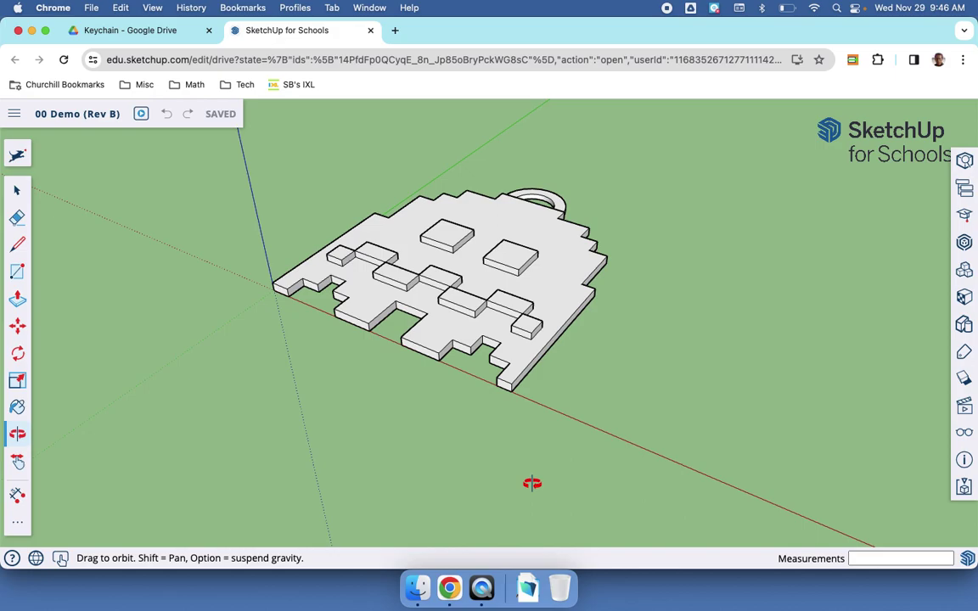
key(m)
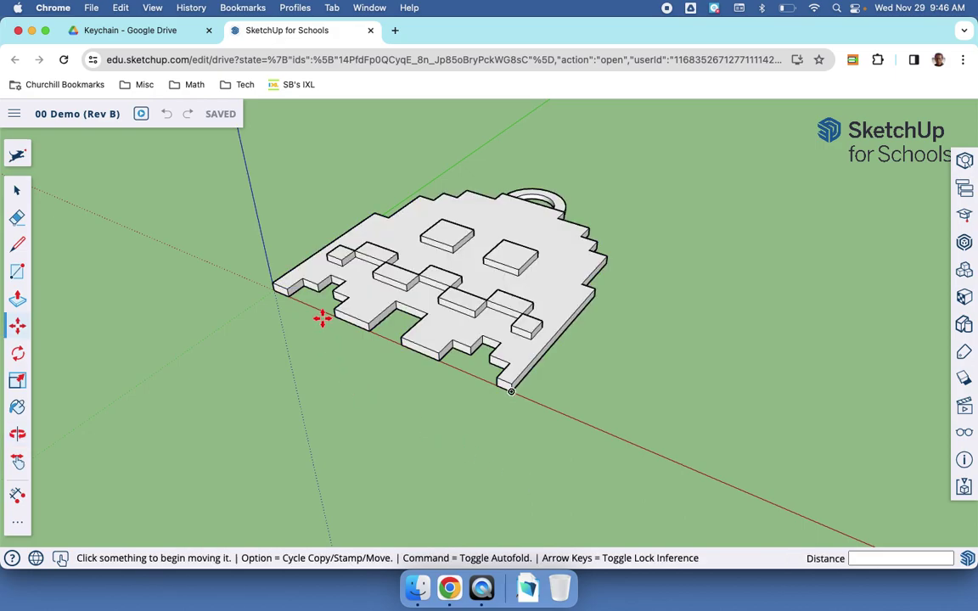
click(268, 293)
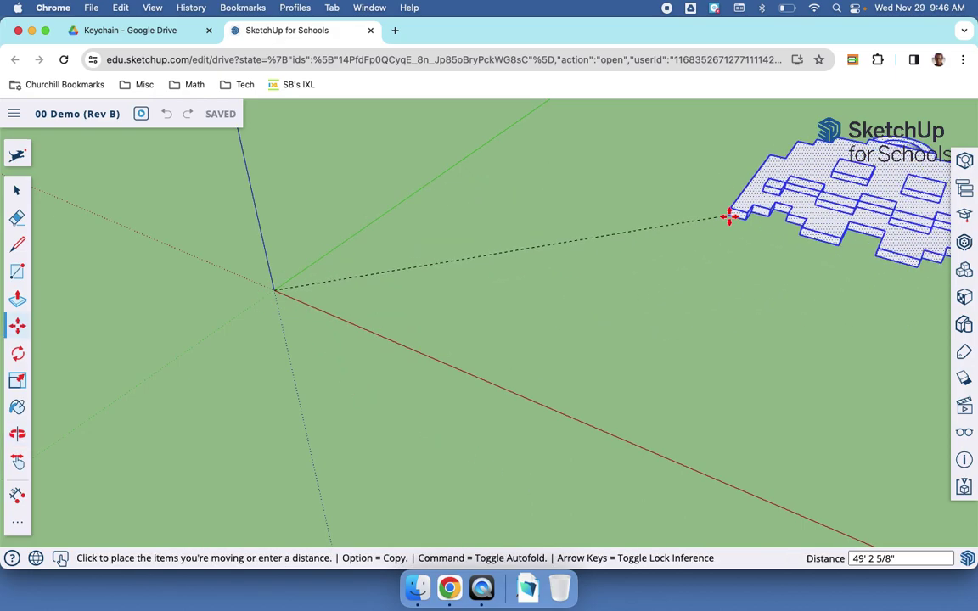
click(730, 216)
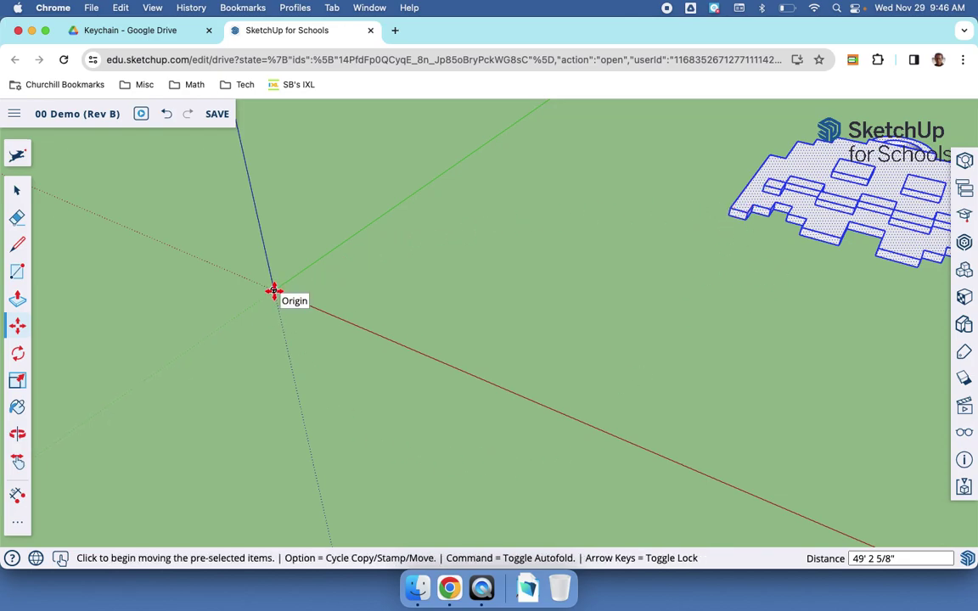
Step: Select the whole keychain and move it so its corner sits on the origin
click(17, 191)
click(386, 274)
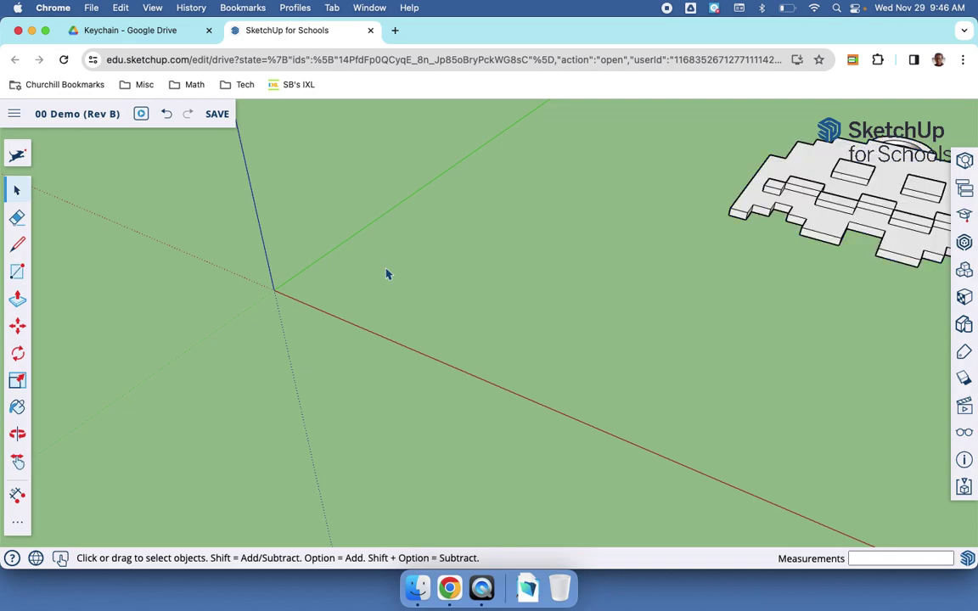
key(super+a)
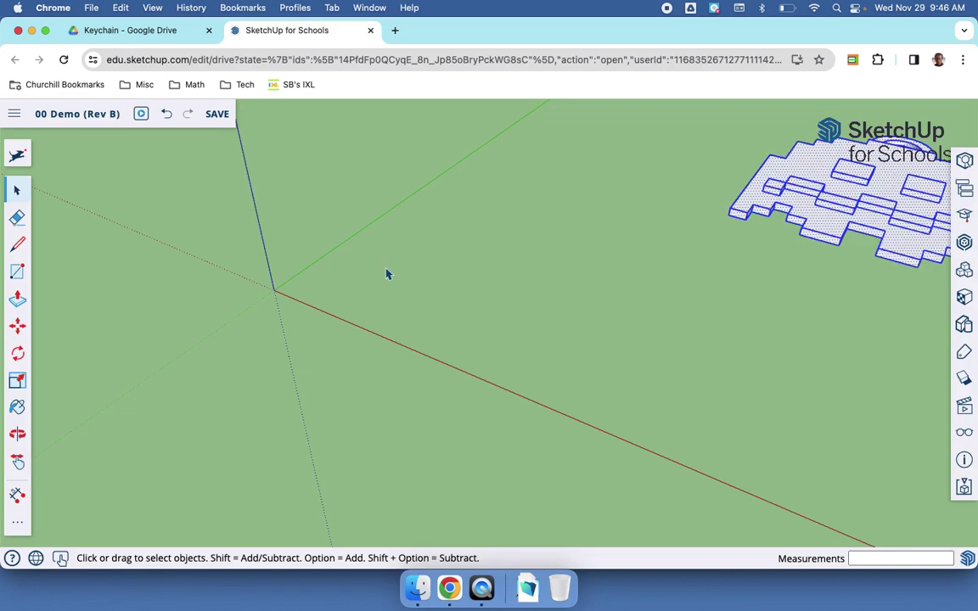
key(m)
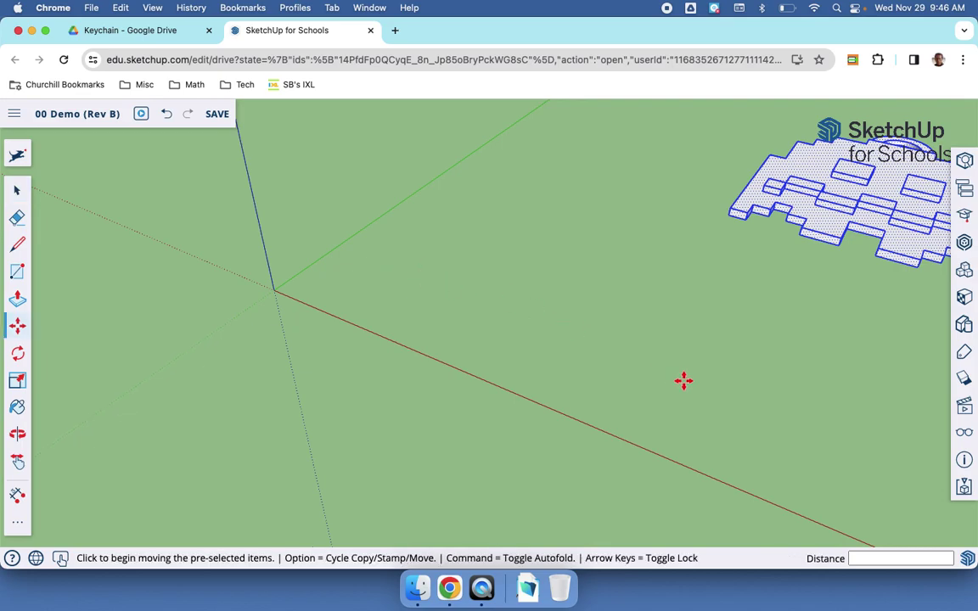
click(730, 215)
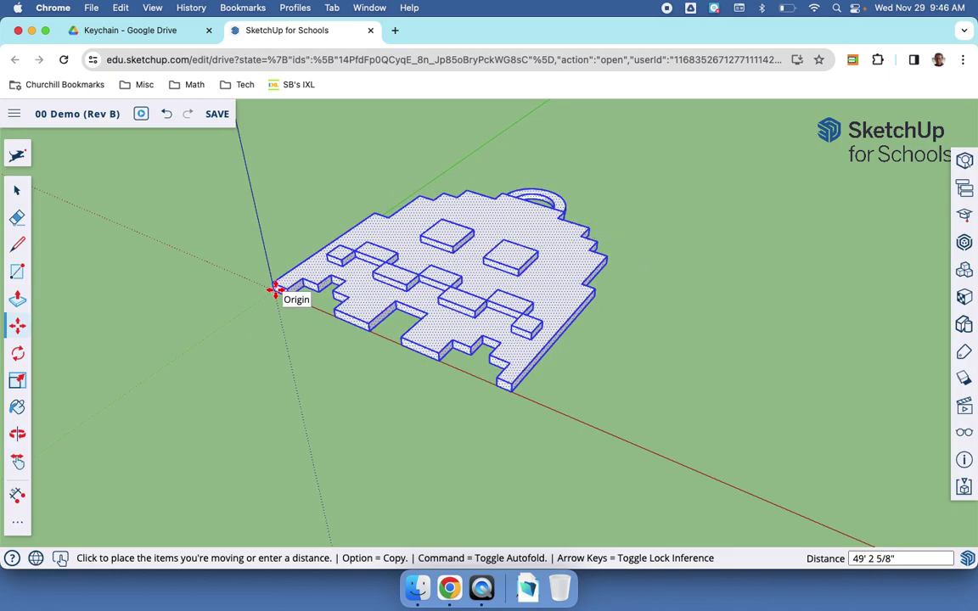
click(275, 289)
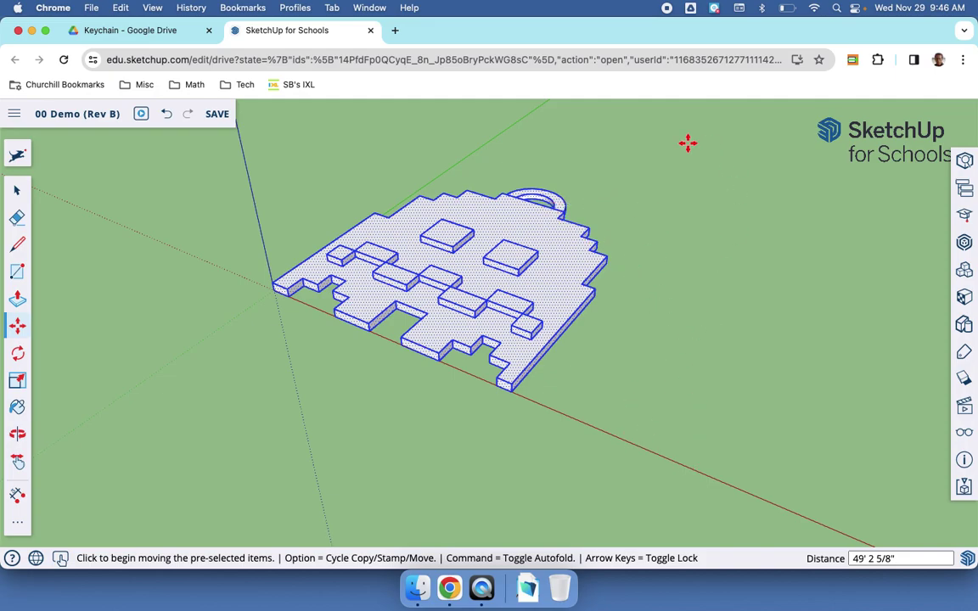
Step: Save the '00 Demo (Rev B)' keychain model
click(17, 190)
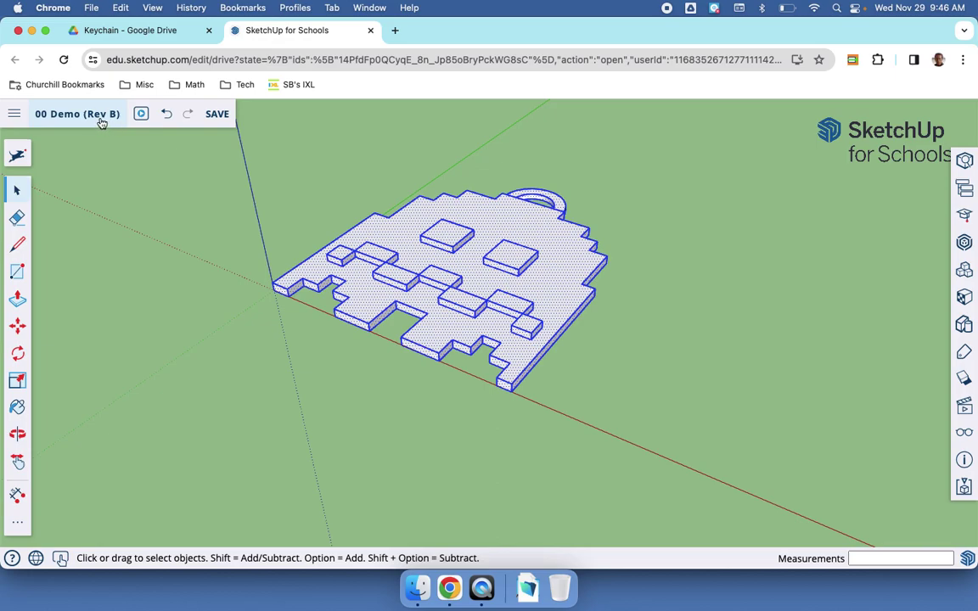
click(218, 114)
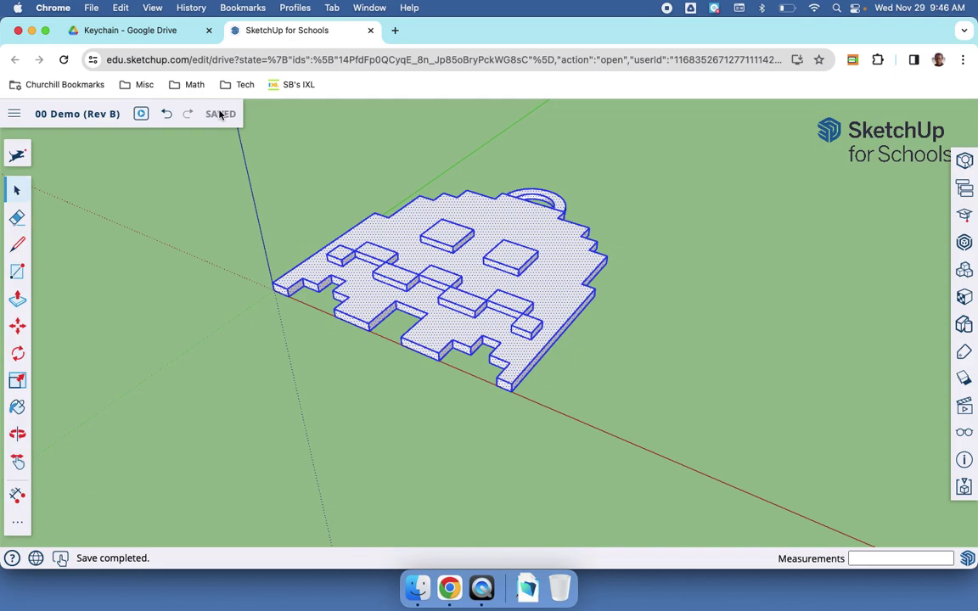
key(l)
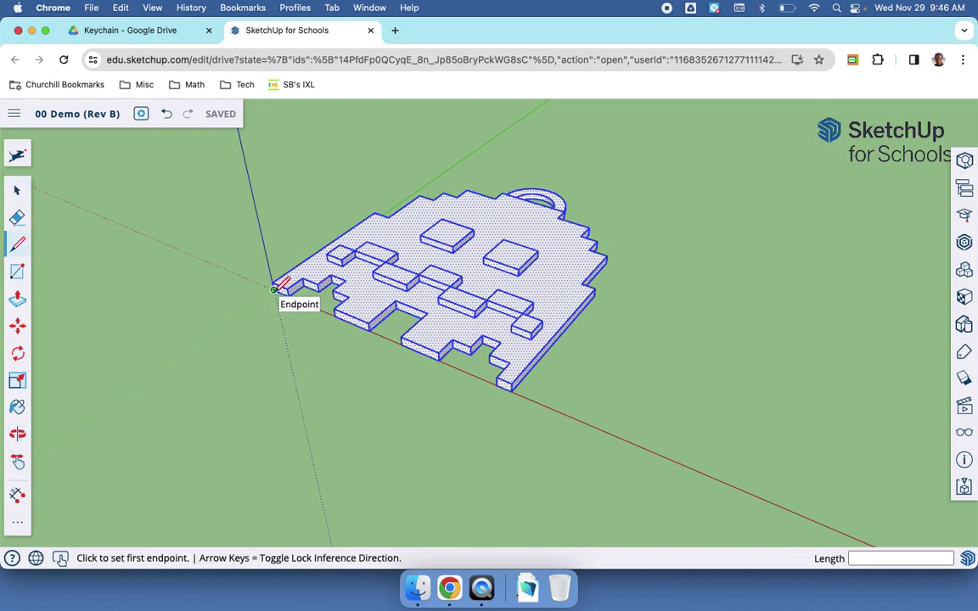
click(274, 290)
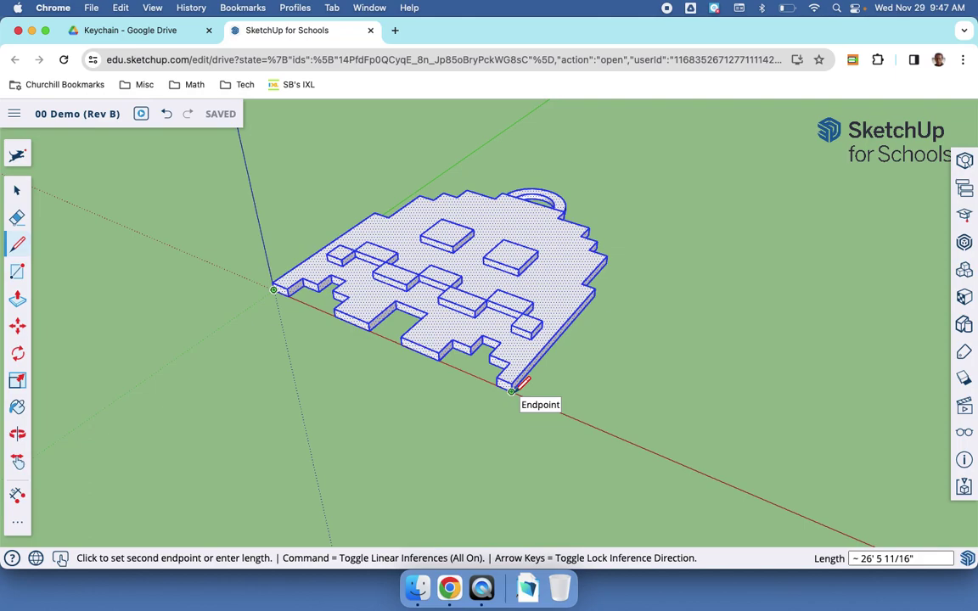
key(Escape)
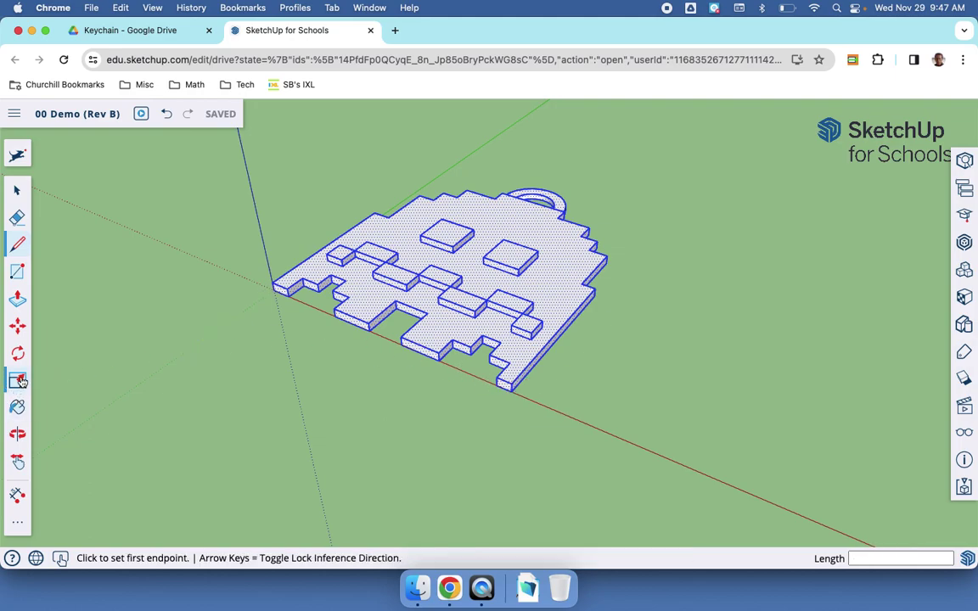
click(17, 190)
click(158, 228)
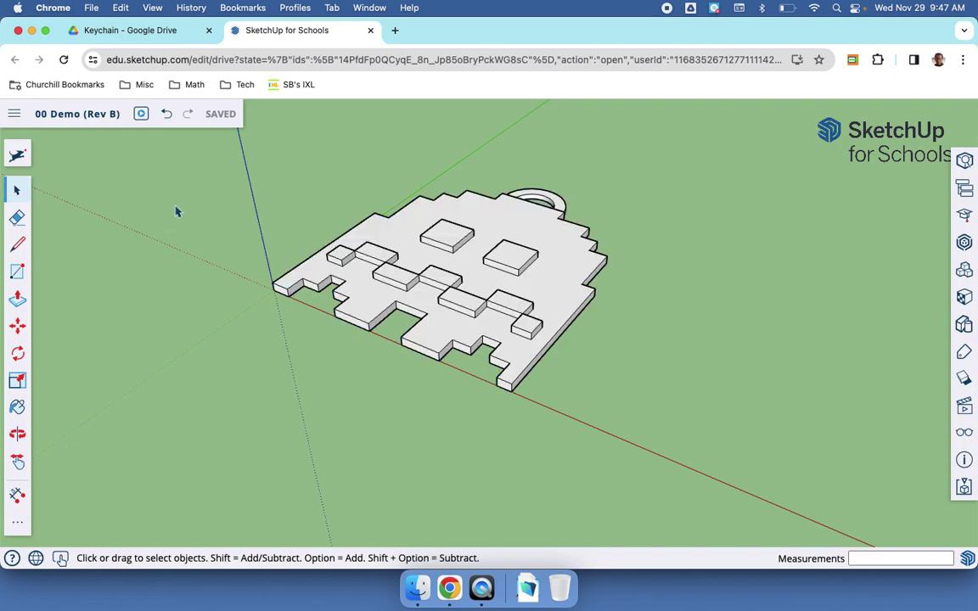
Step: Box-select the keychain and scale it uniformly by 0.1 from a corner grip
drag(237, 137, 641, 464)
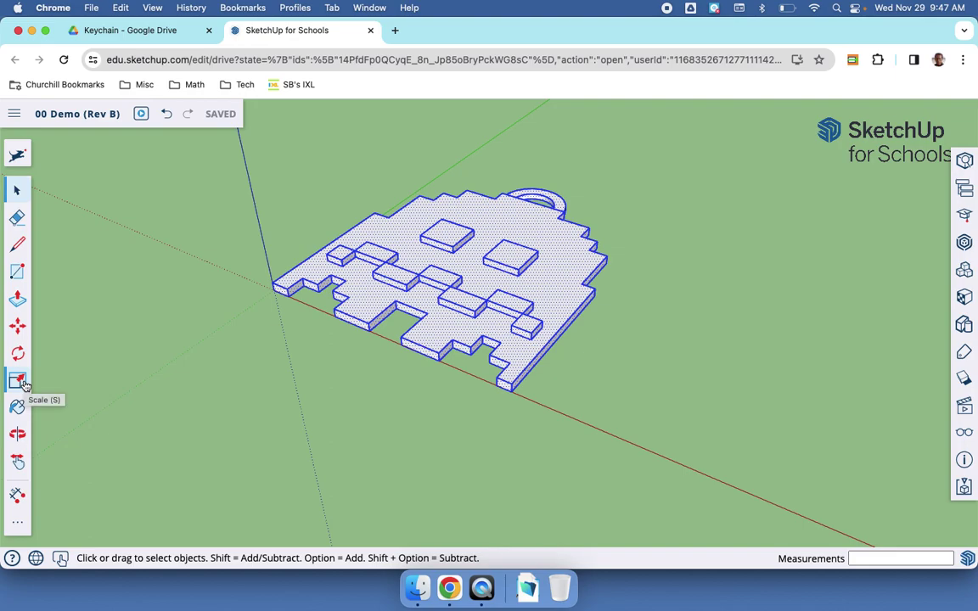
click(18, 382)
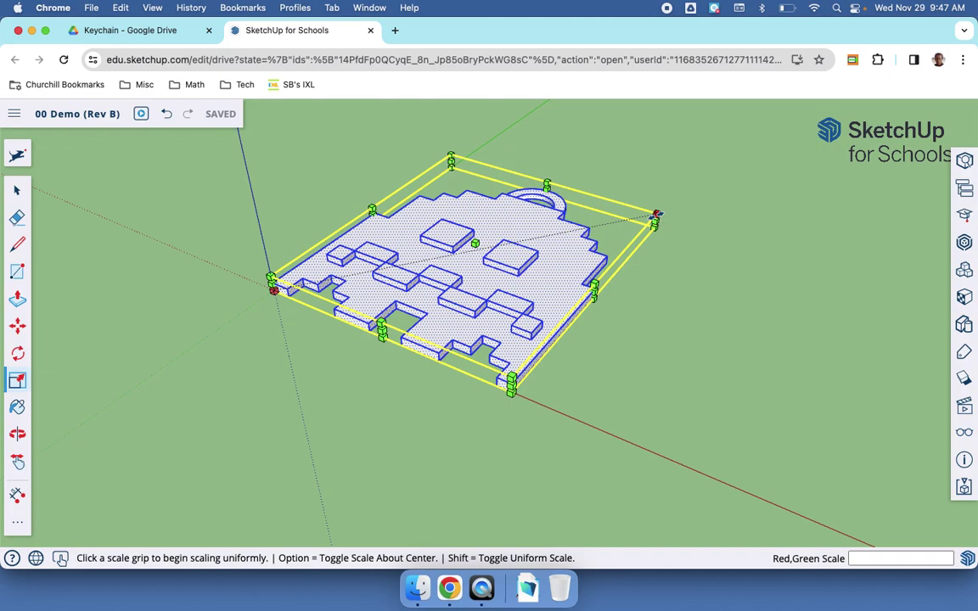
click(657, 214)
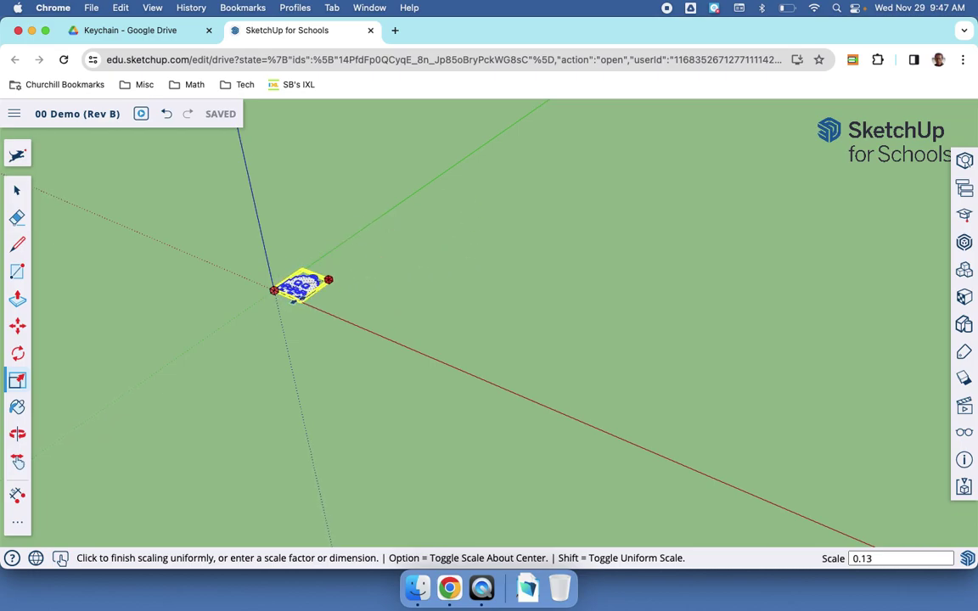
click(254, 319)
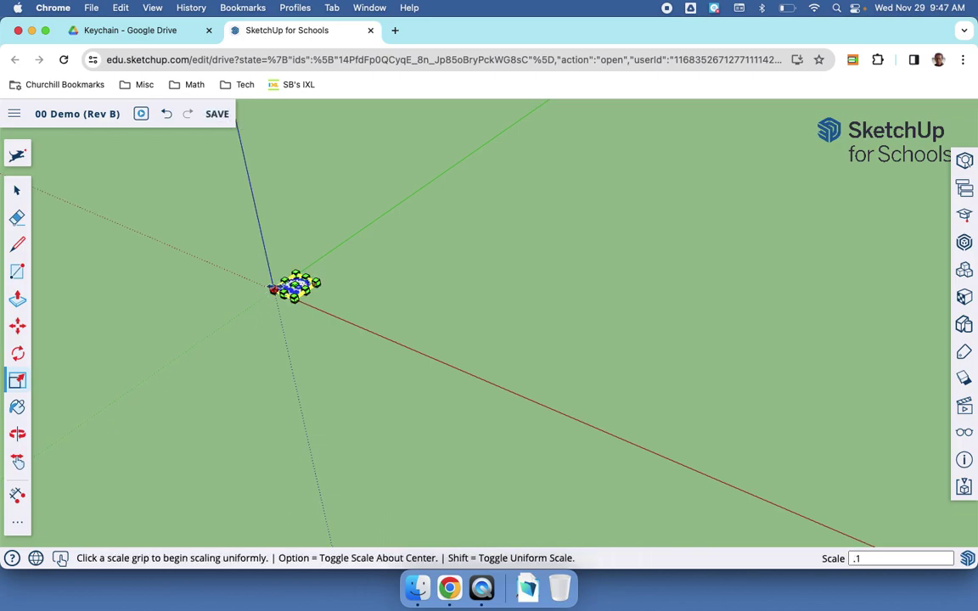
scroll(280, 297, up, 10)
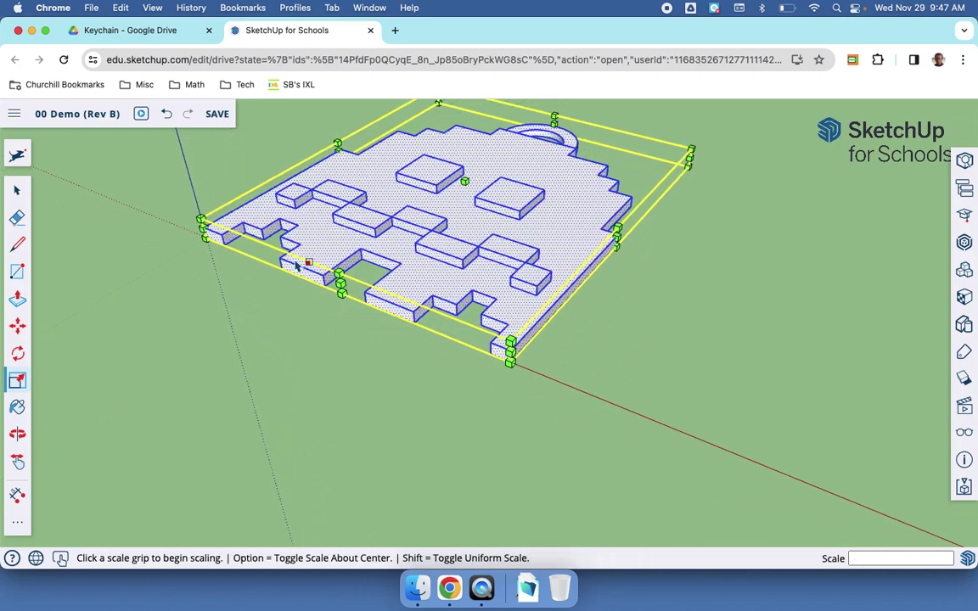
Step: Try scaling the keychain by 0.3, then undo twice to restore full size
key(l)
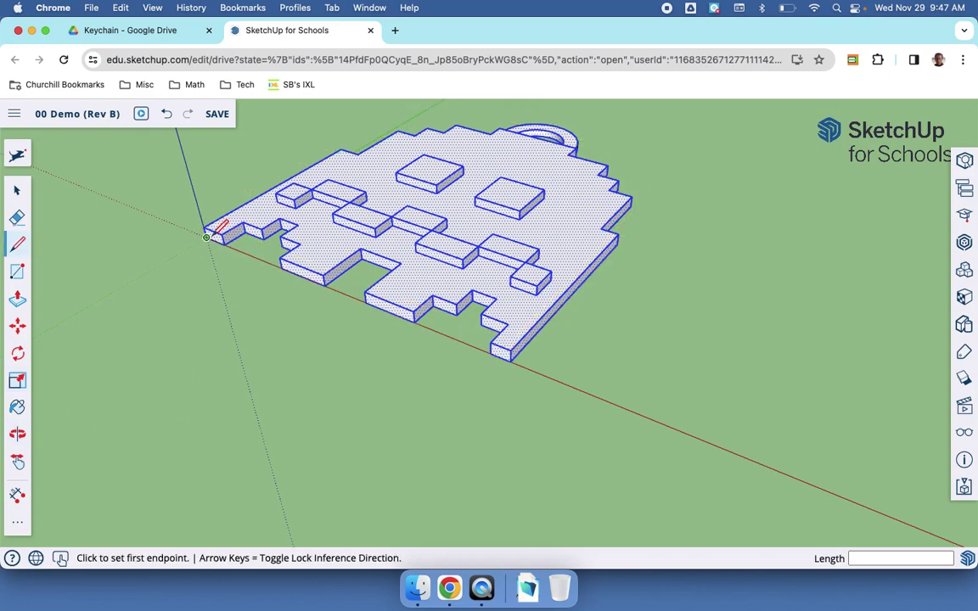
click(207, 237)
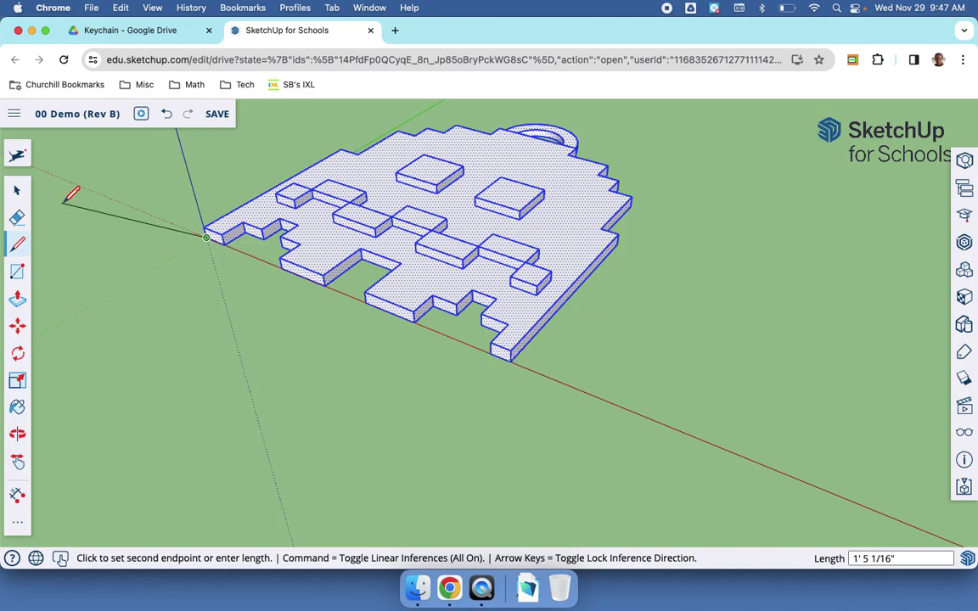
key(Escape)
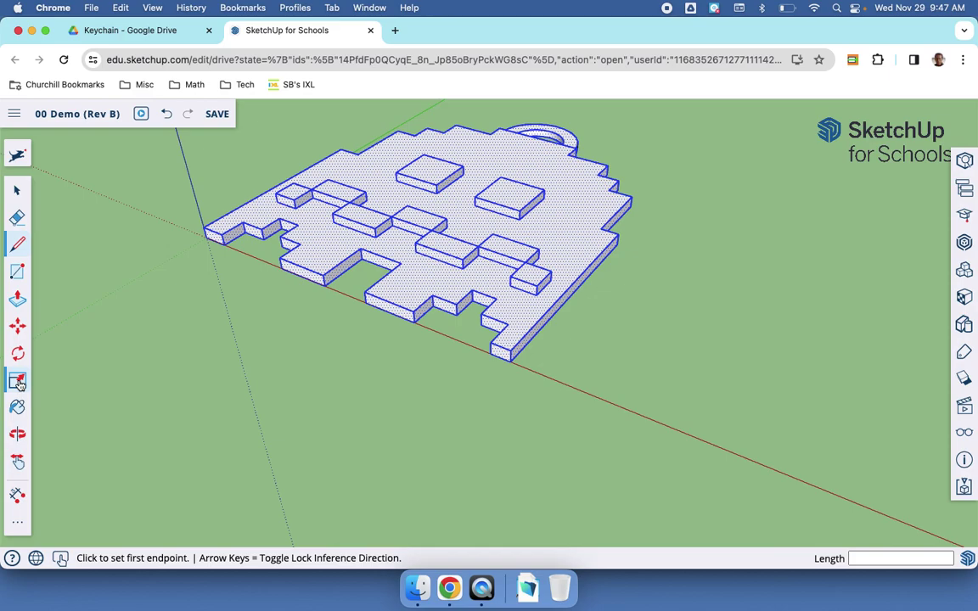
click(17, 382)
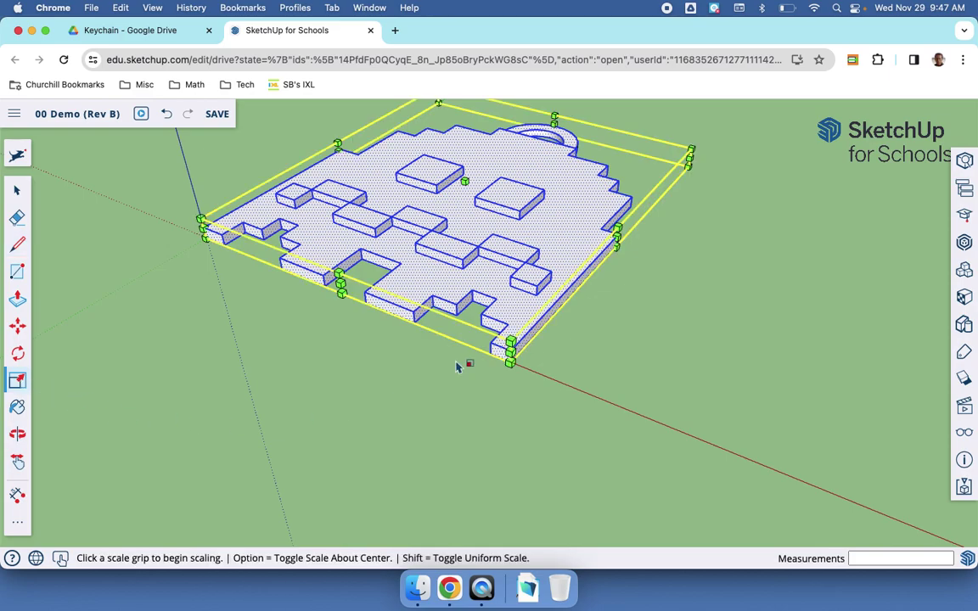
click(690, 149)
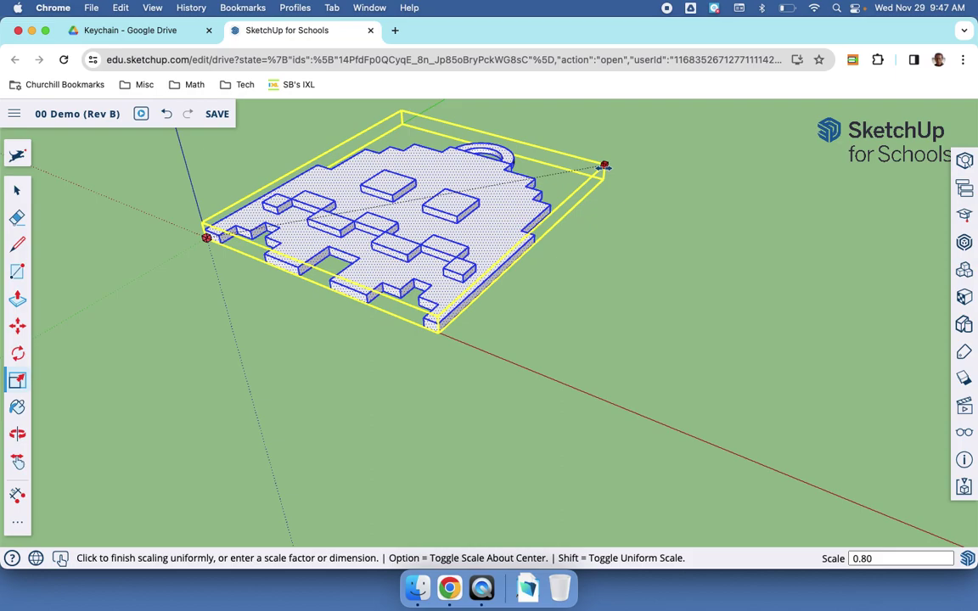
text(.3)
key(Return)
key(super+z)
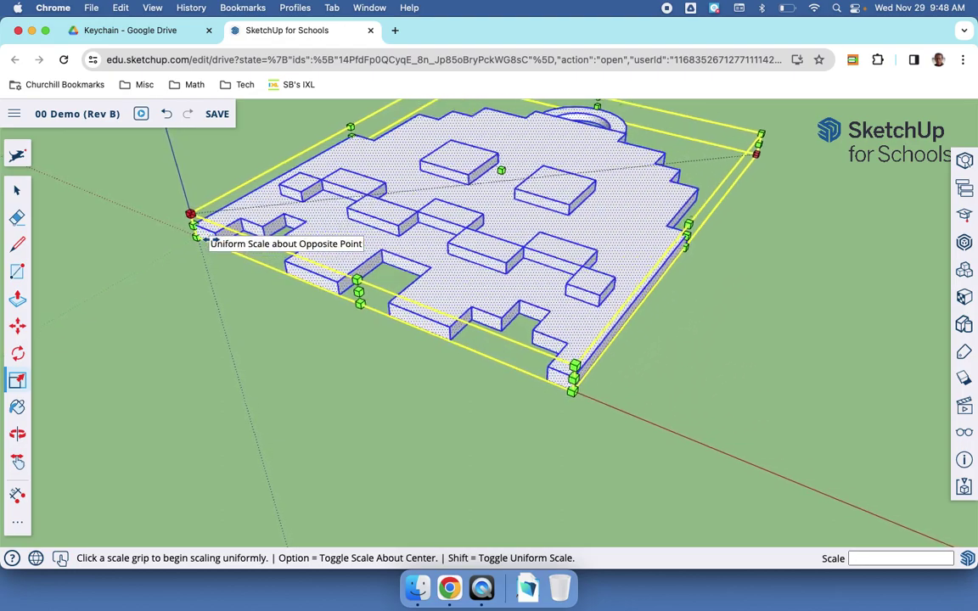
key(super+z)
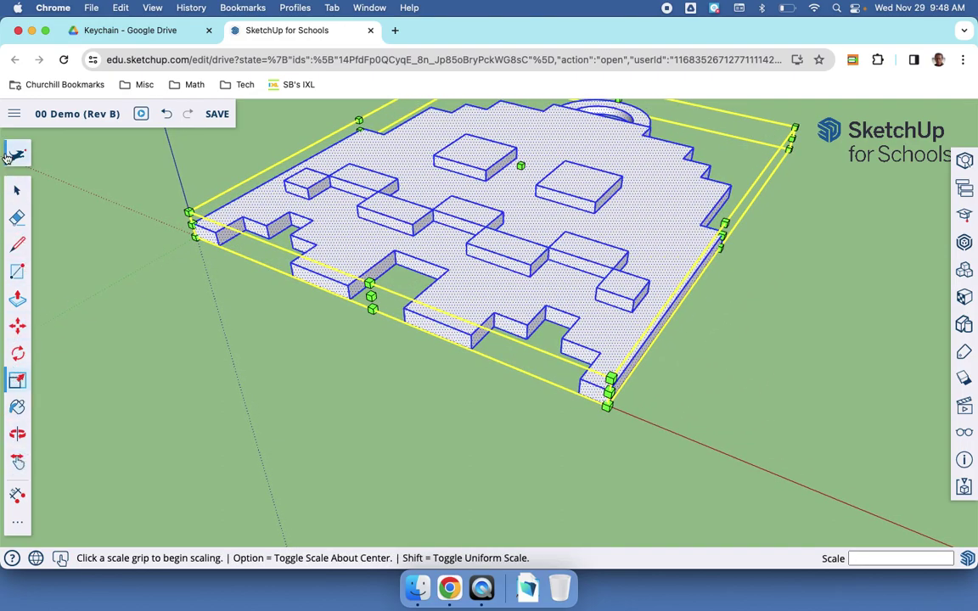
Step: Measure from the model's corner with the Line tool and save the model
key(l)
click(196, 236)
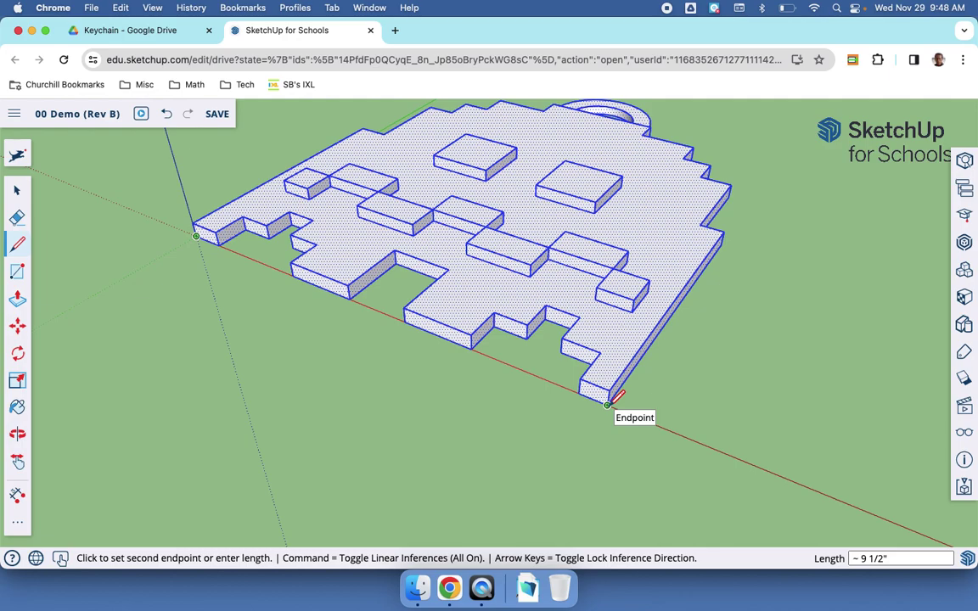
click(218, 116)
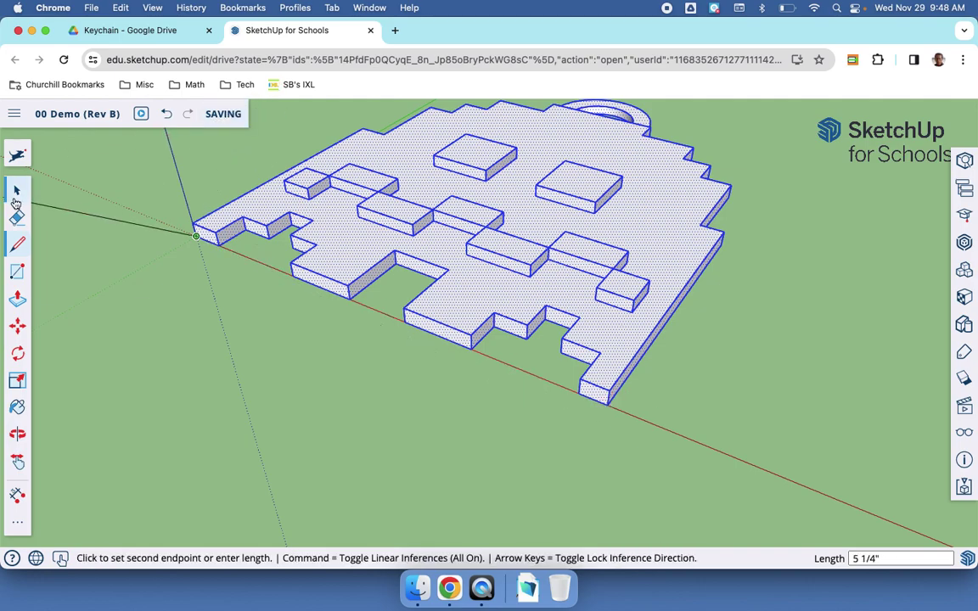
click(16, 195)
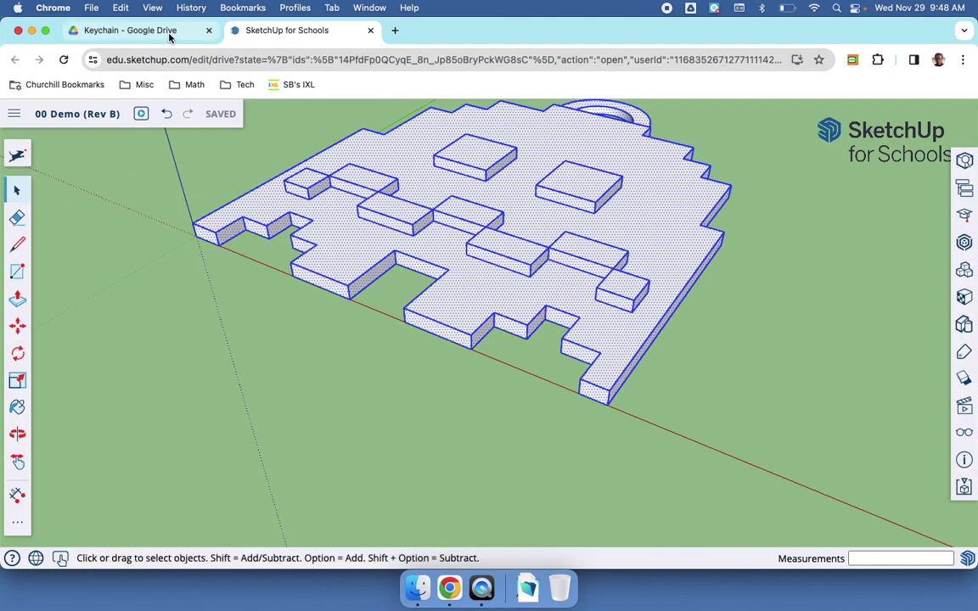
Step: Return to the Classroom assignment and open its attached 3D Print Submission form
key(super+grave)
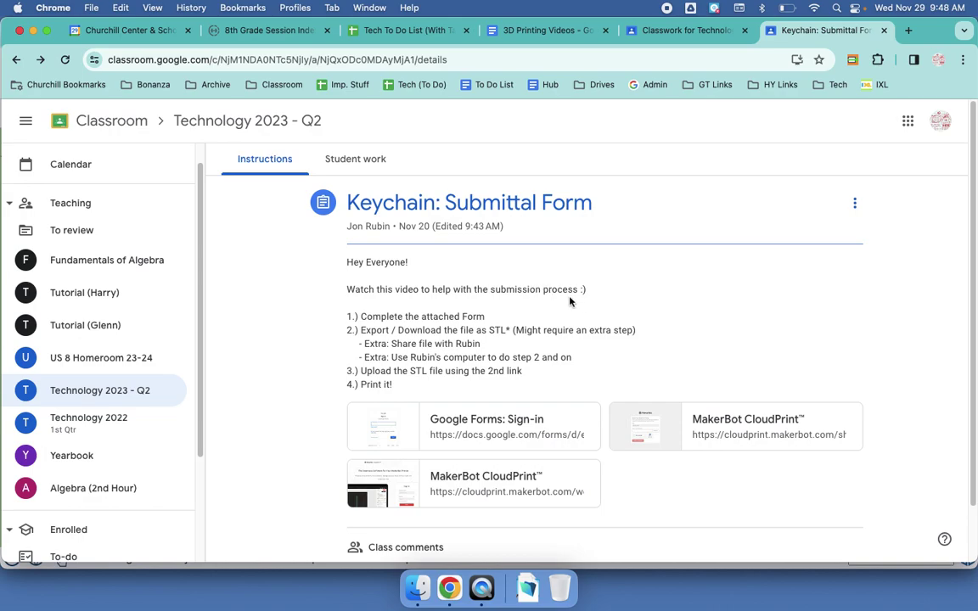
click(430, 433)
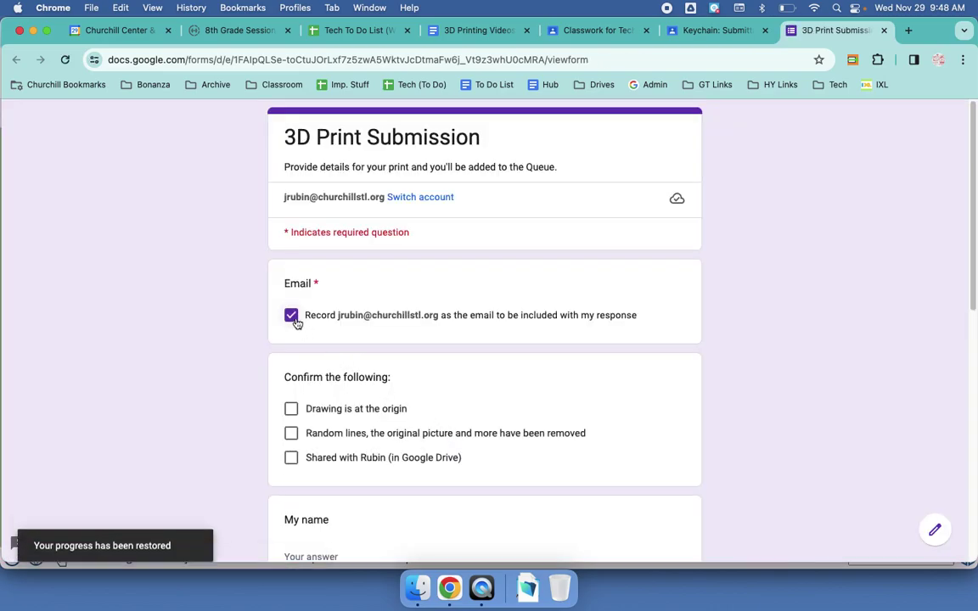
Step: Tick the origin, random-lines-removed and shared-with-instructor confirmations, checking the SketchUp model in between
click(291, 410)
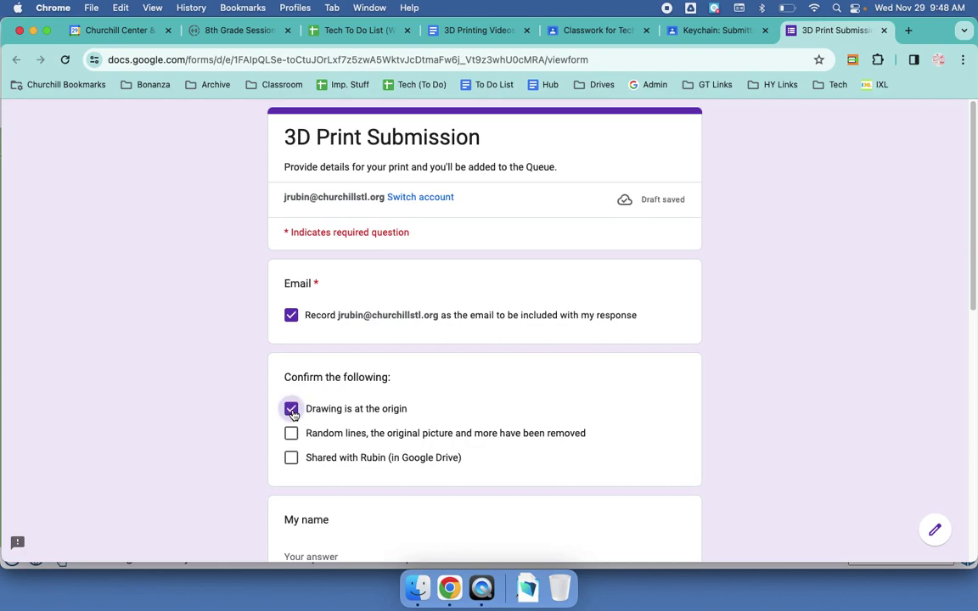
key(super+grave)
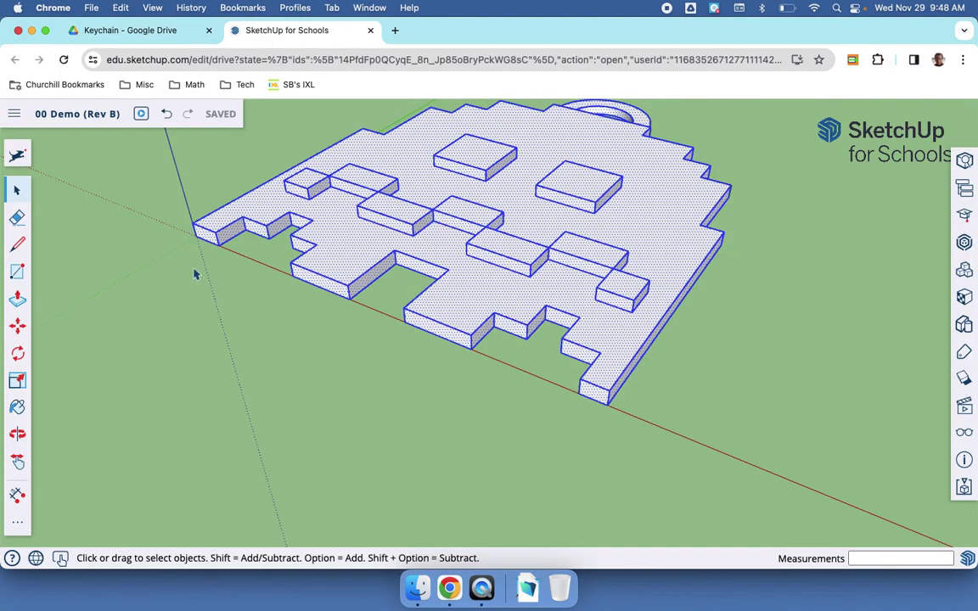
key(super+grave)
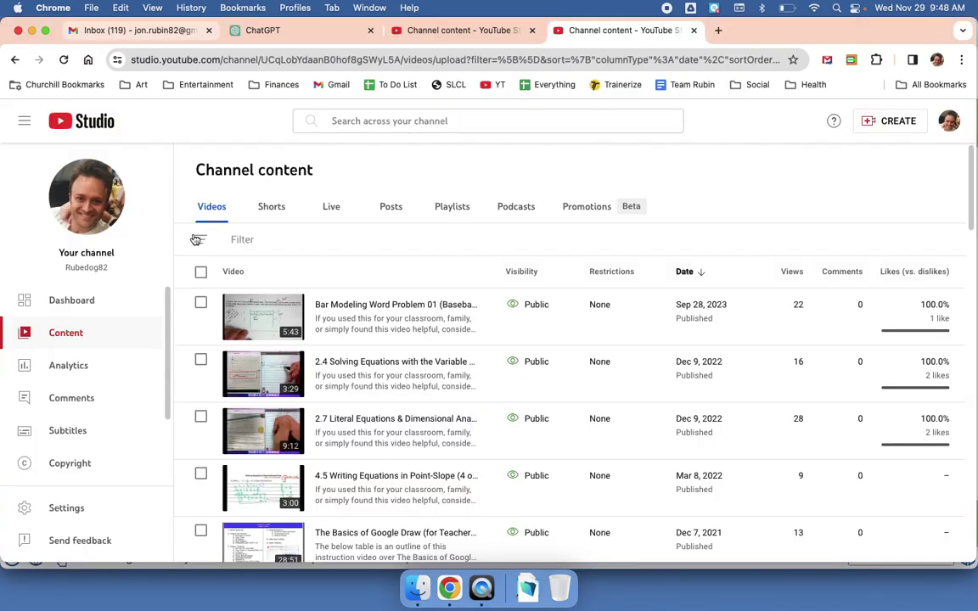
key(super+m)
key(super+grave)
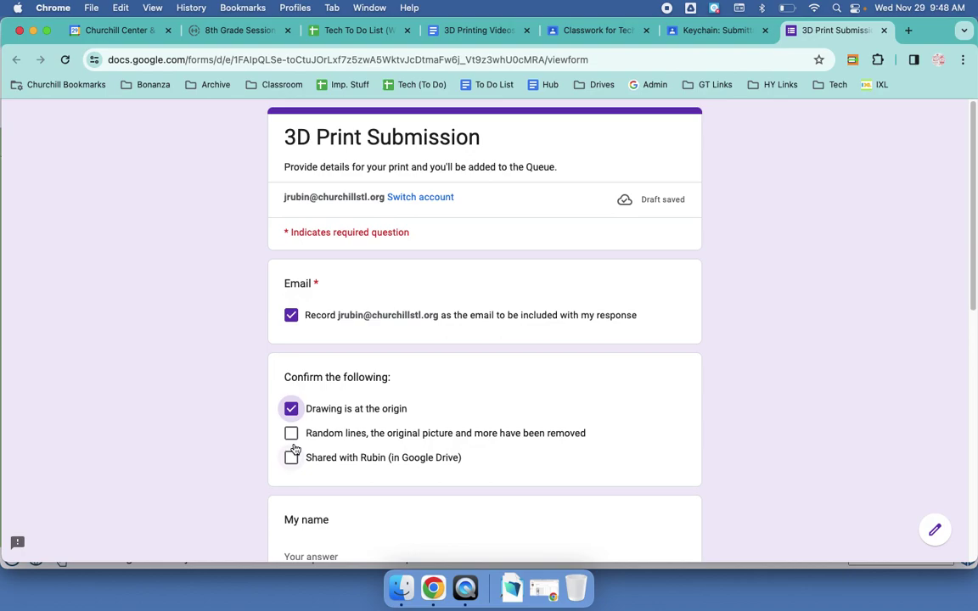
key(super+grave)
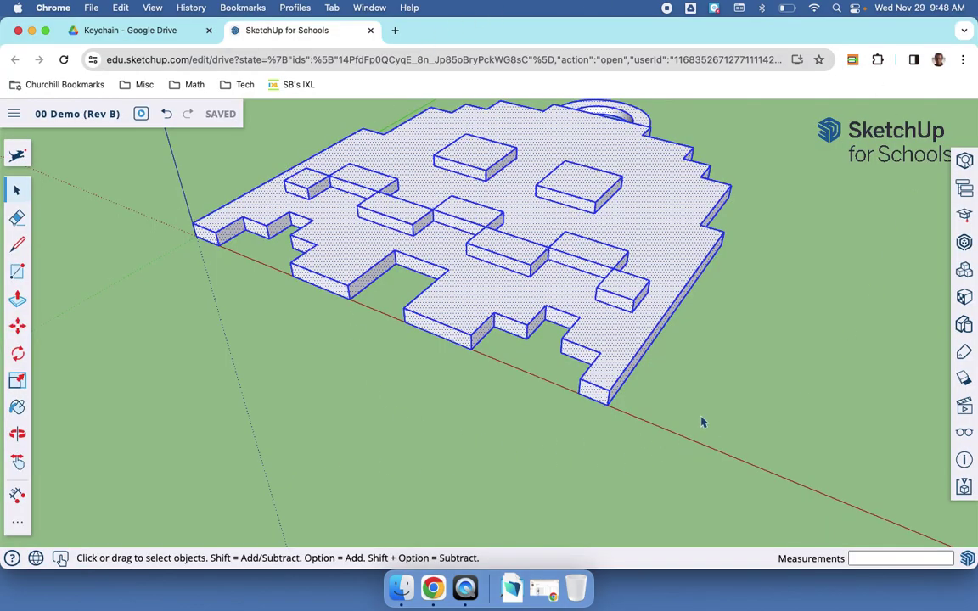
key(super+grave)
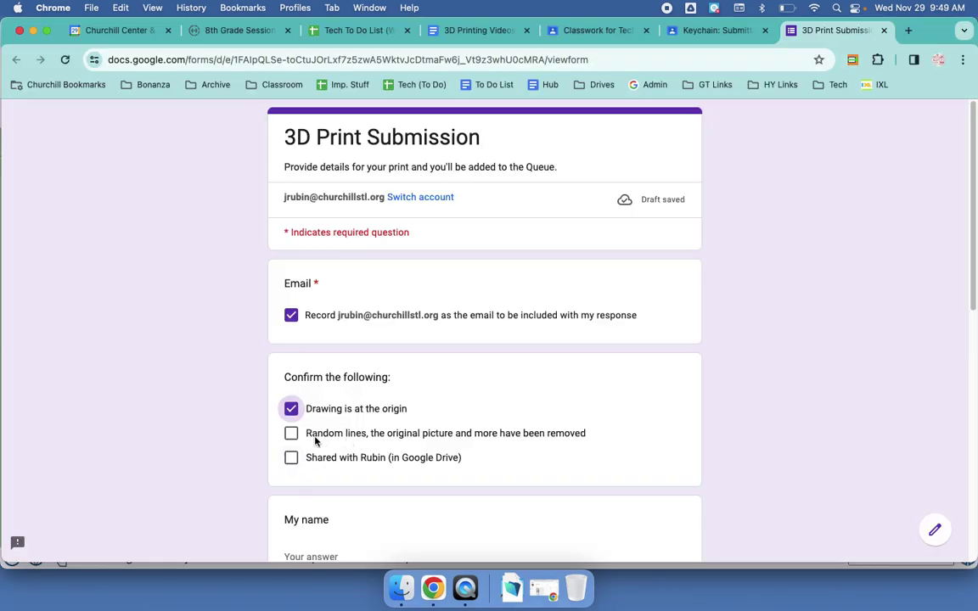
click(291, 434)
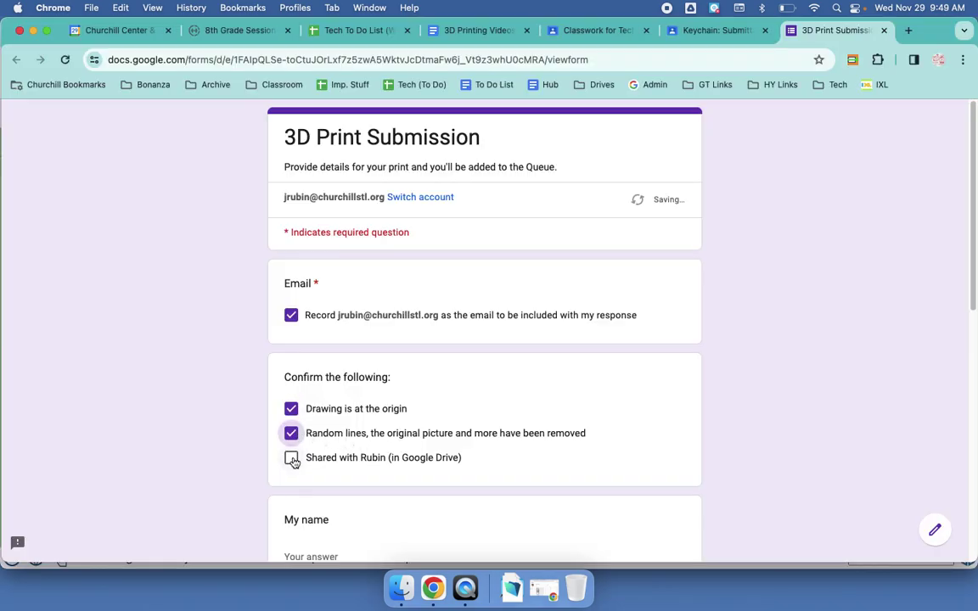
click(292, 459)
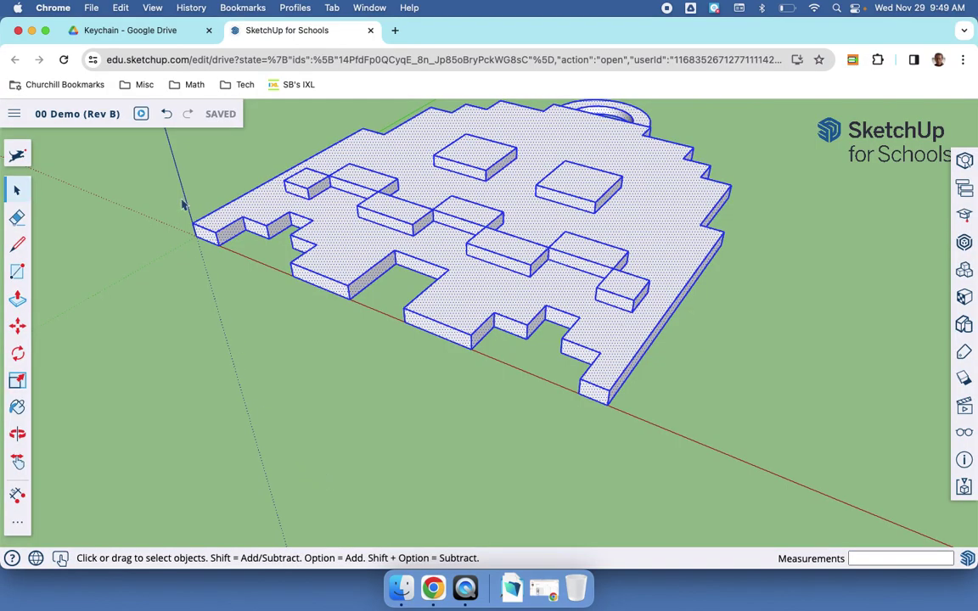
Step: Share '00 Demo (Rev B).skp' with the instructor as editor, with notifications turned off
click(170, 34)
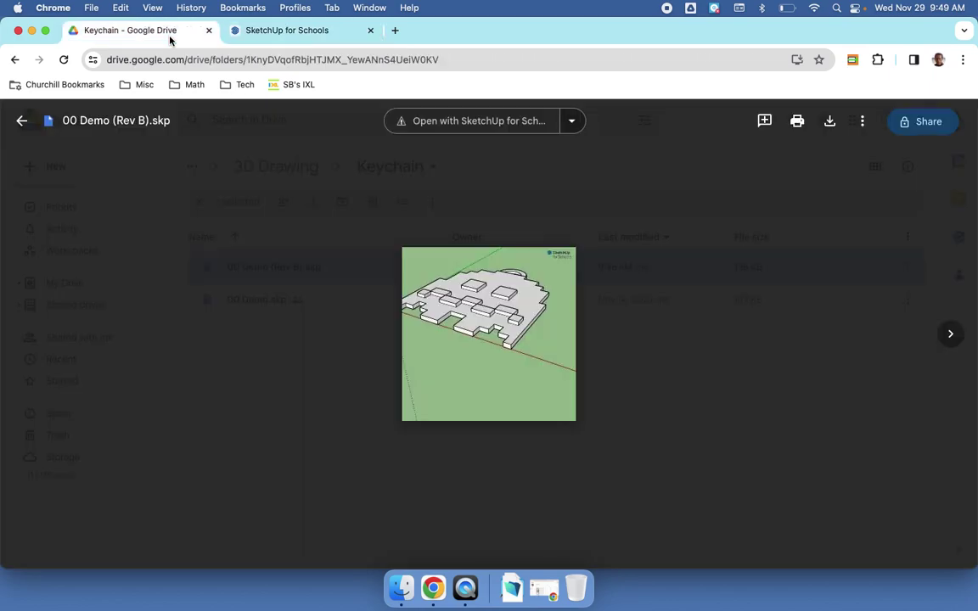
click(449, 226)
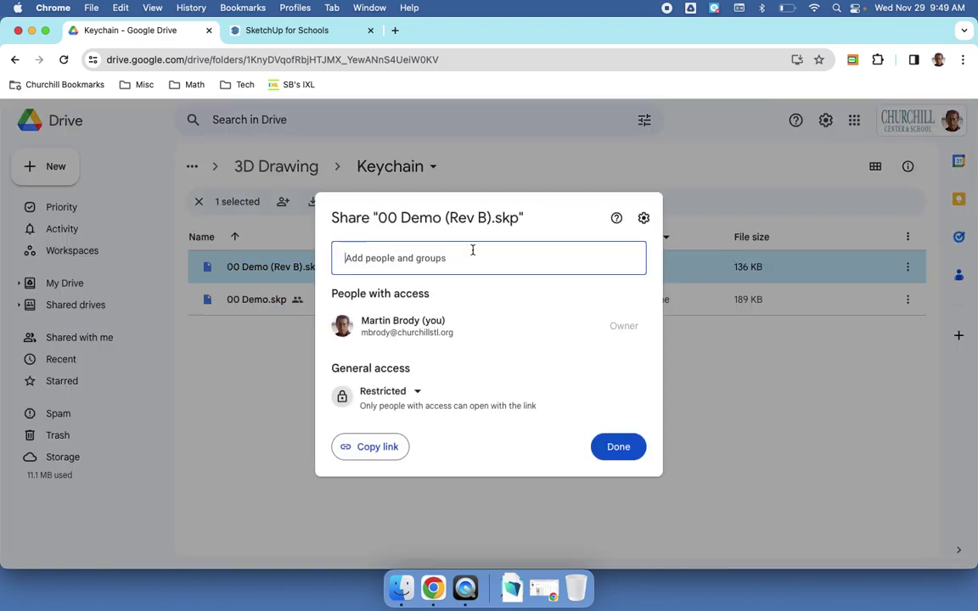
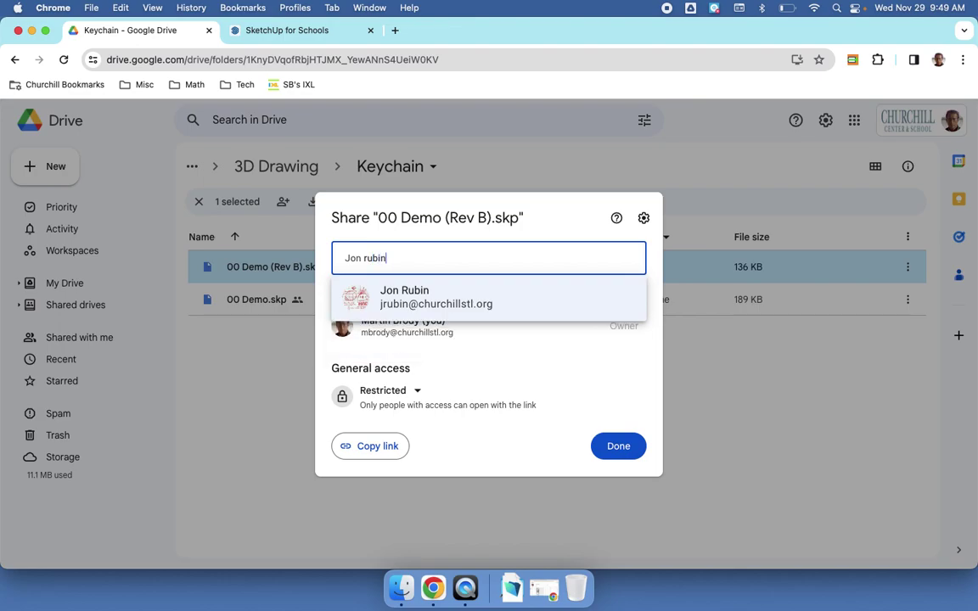
click(460, 303)
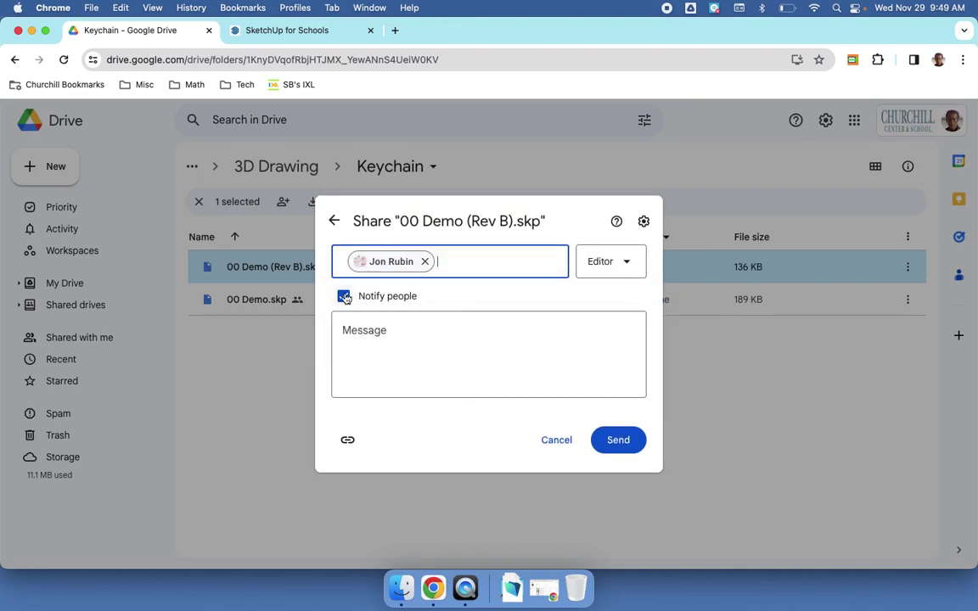
click(344, 296)
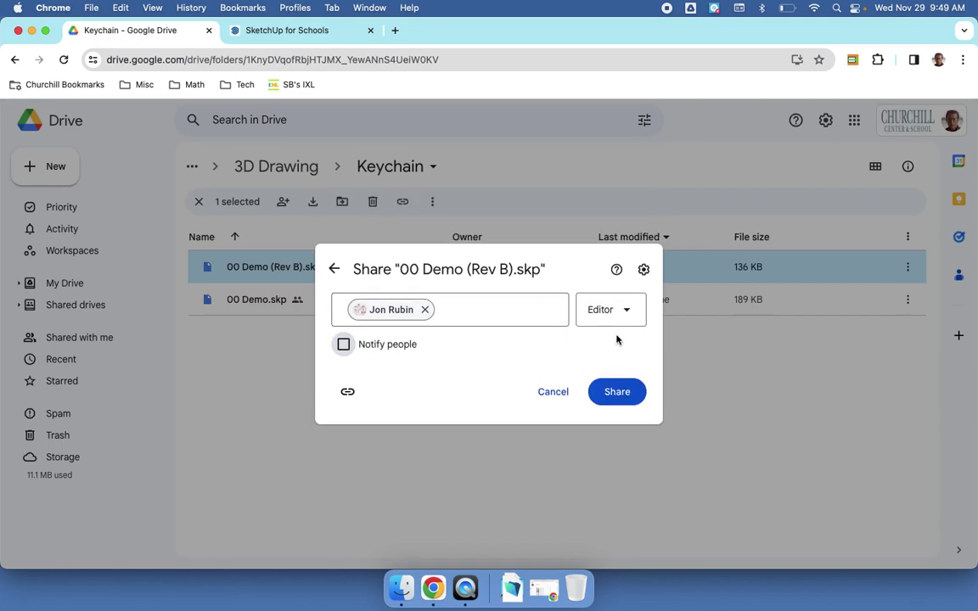
click(618, 394)
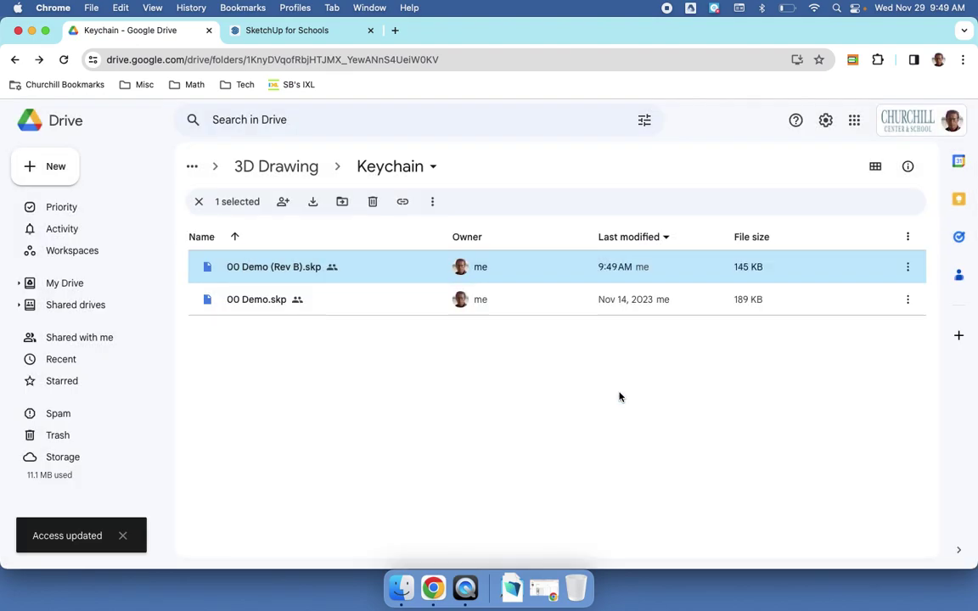
key(super+grave)
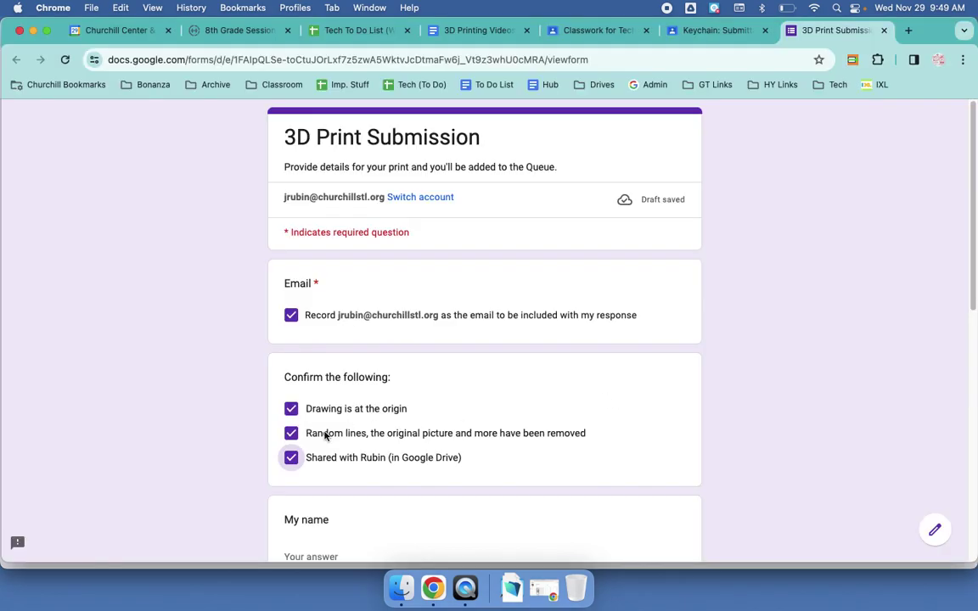
Step: Enter the student's name in the My name field
scroll(289, 459, down, 3)
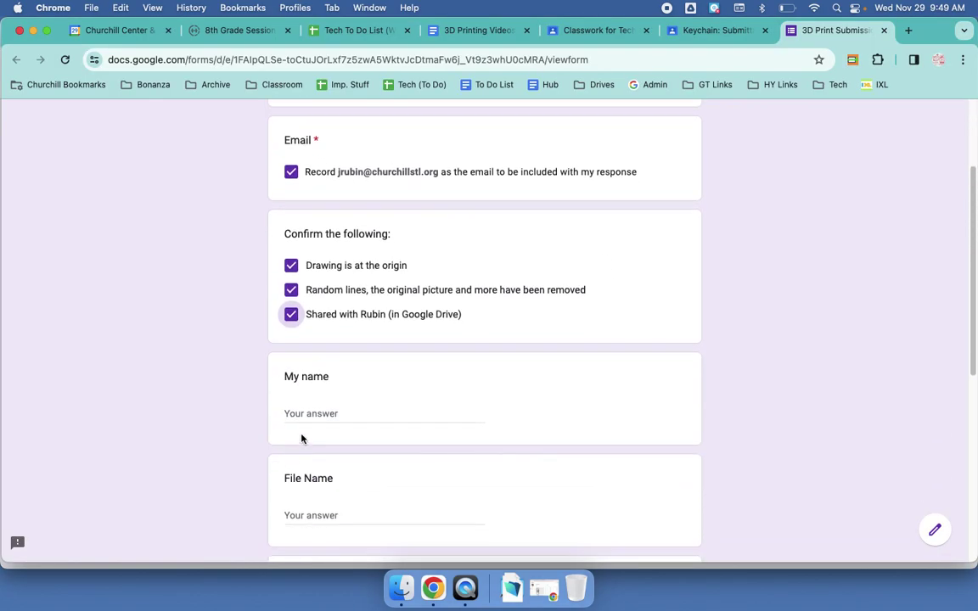
click(323, 412)
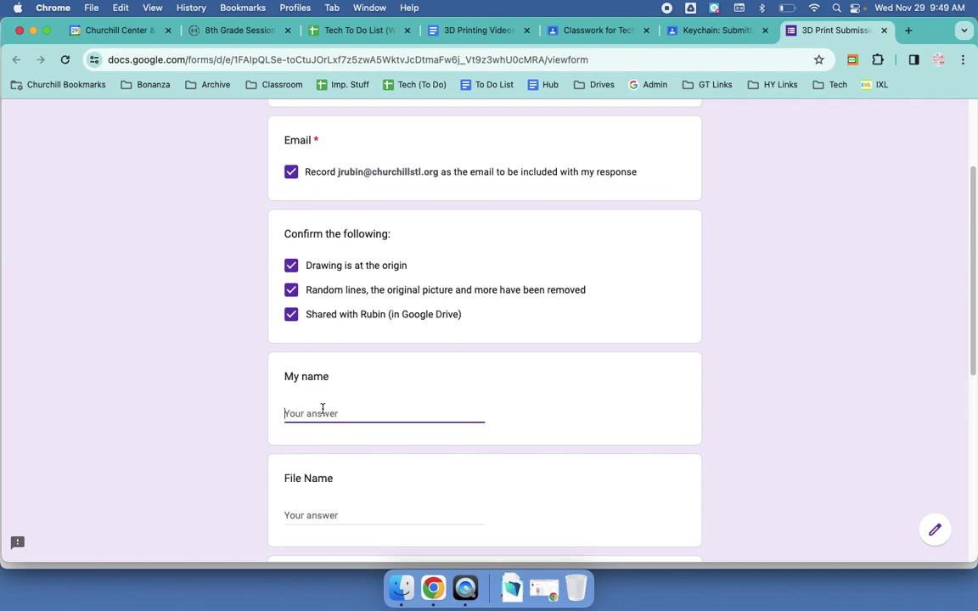
text(Jon)
scroll(349, 378, down, 2)
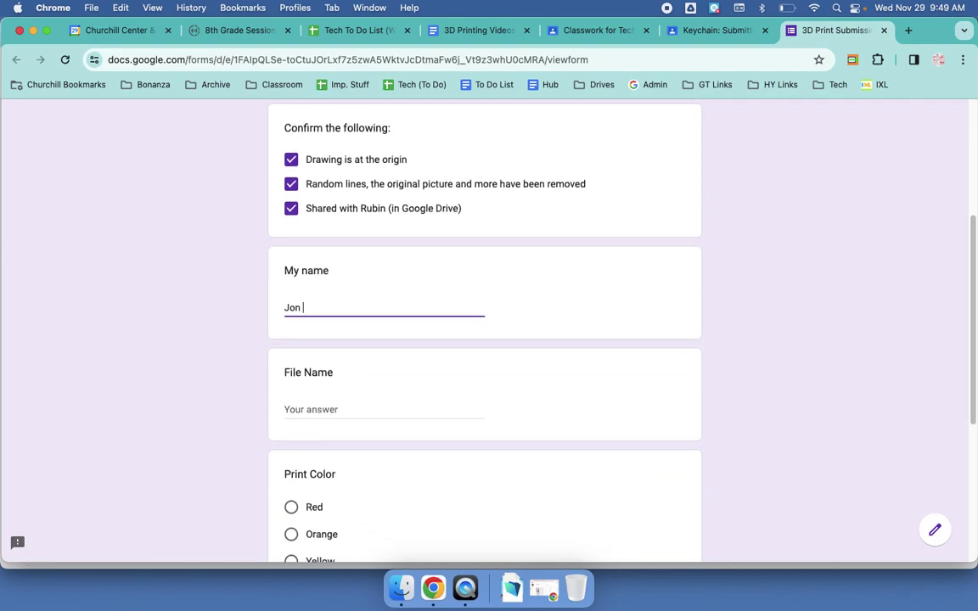
text(R.)
key(BackSpace)
key(BackSpace)
key(BackSpace)
Step: Fill in the File Name as '00 Demo (Rev B)', matching the Drive file
click(342, 410)
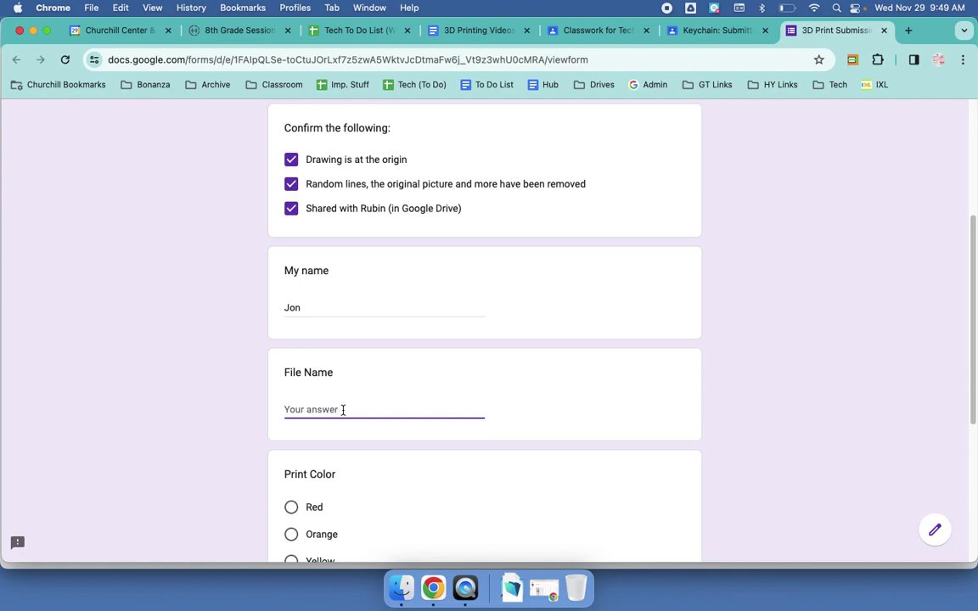
key(super+grave)
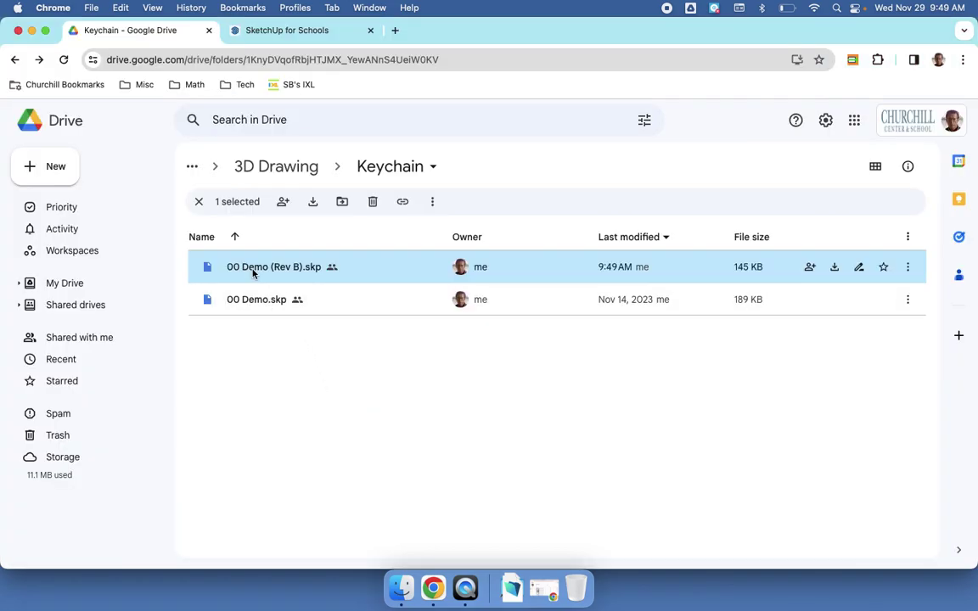
key(super+grave)
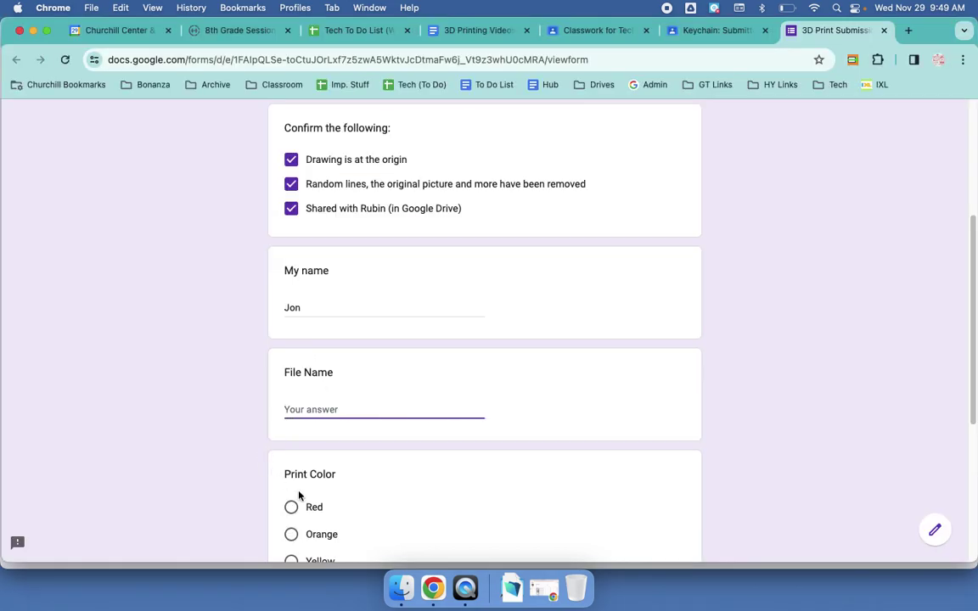
text(00 Demo File)
key(BackSpace)
key(BackSpace)
key(BackSpace)
key(BackSpace)
key(BackSpace)
text((rev B))
click(330, 409)
key(BackSpace)
text(R()
key(Right)
key(Delete)
key(End)
scroll(395, 328, down, 5)
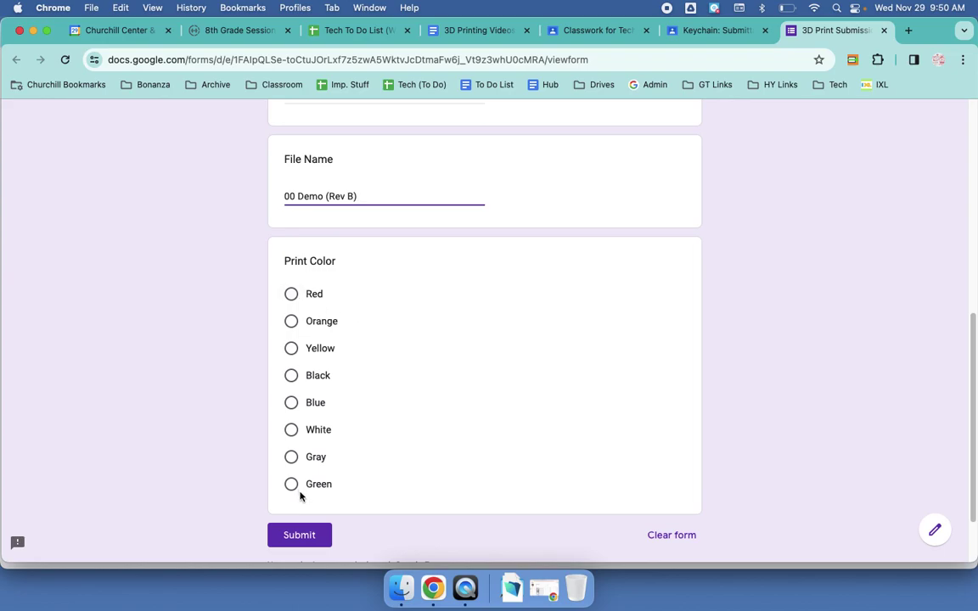
key(super+grave)
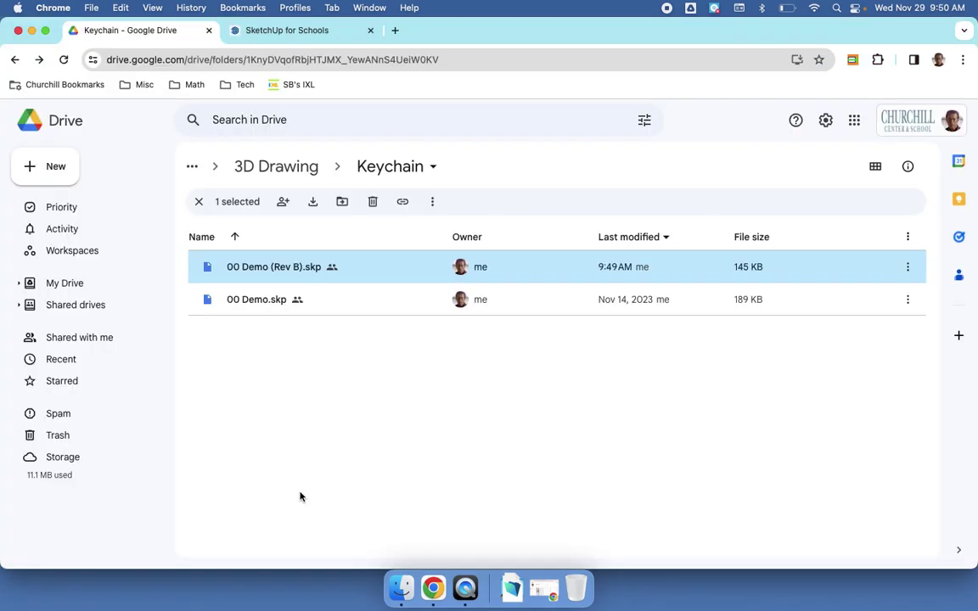
key(super+grave)
key(super+grave)
key(super+grave)
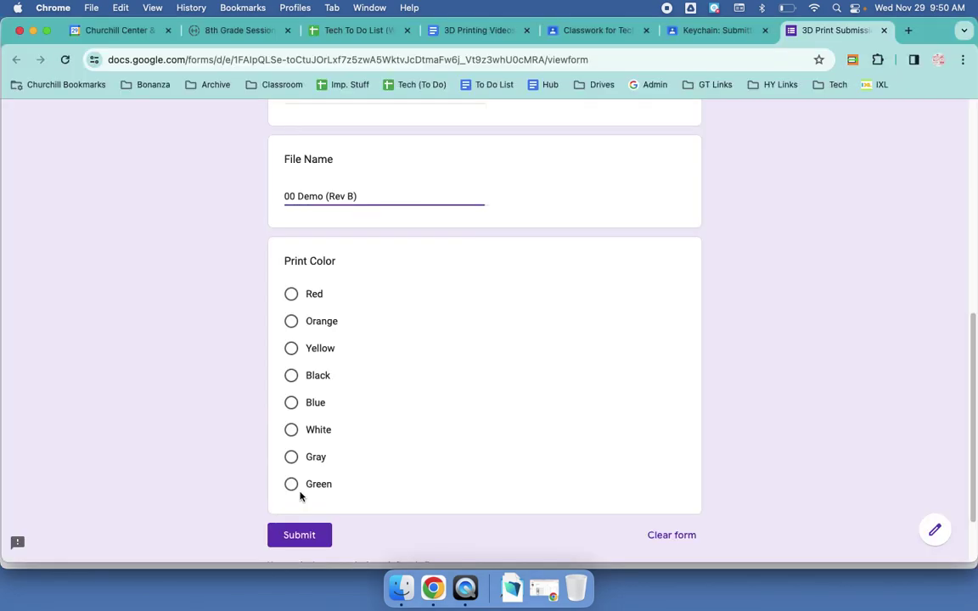
Step: Choose Blue as the print colour and submit the form
click(291, 402)
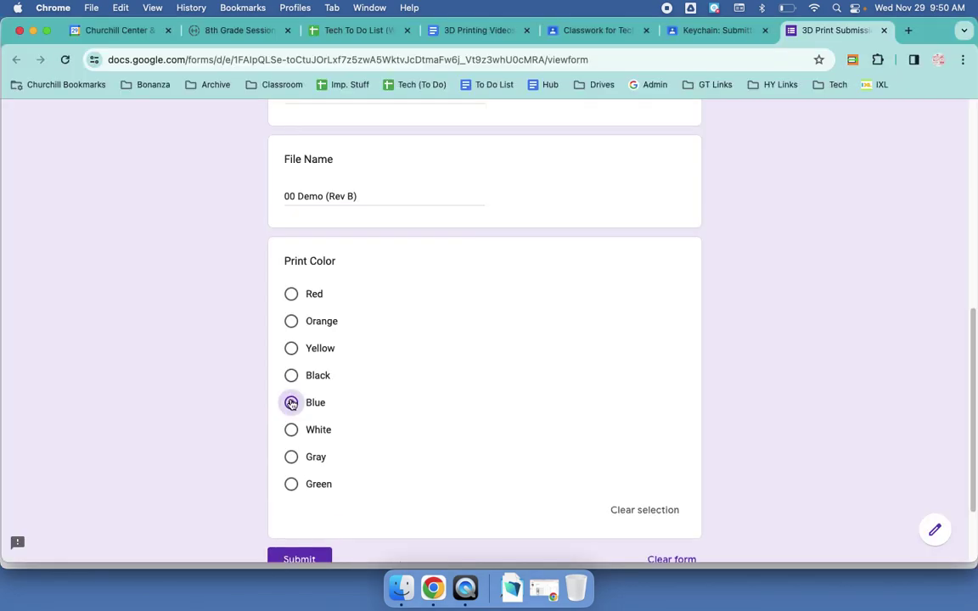
scroll(463, 326, down, 2)
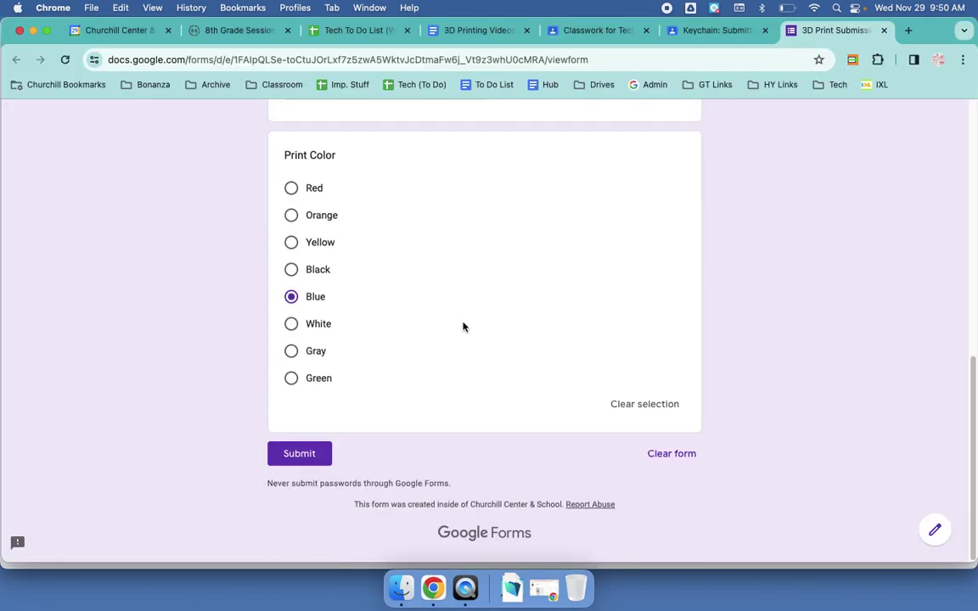
click(314, 453)
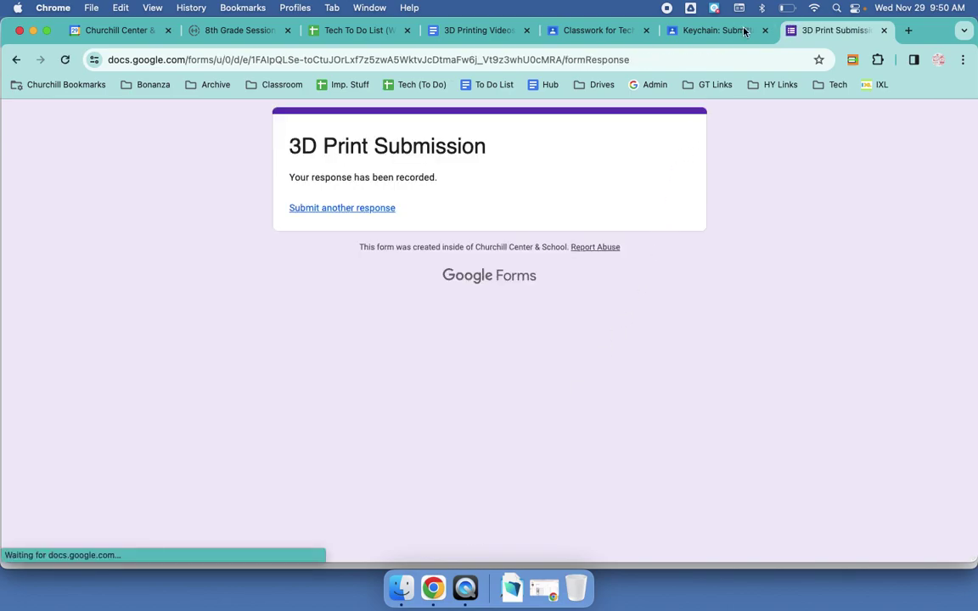
Step: Close the submitted form tab, review the first two assignment steps, and return to SketchUp
key(super+w)
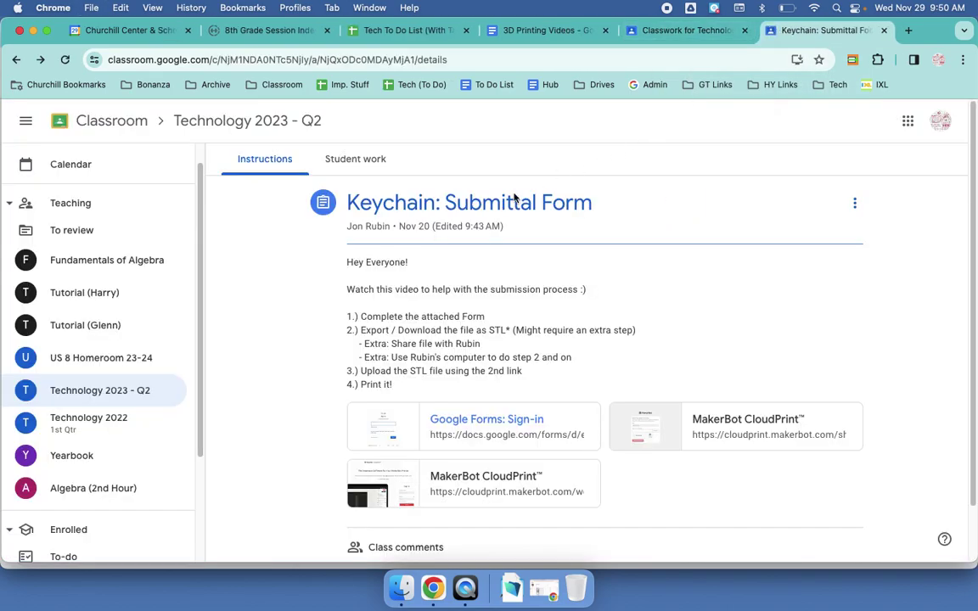
drag(366, 316, 508, 332)
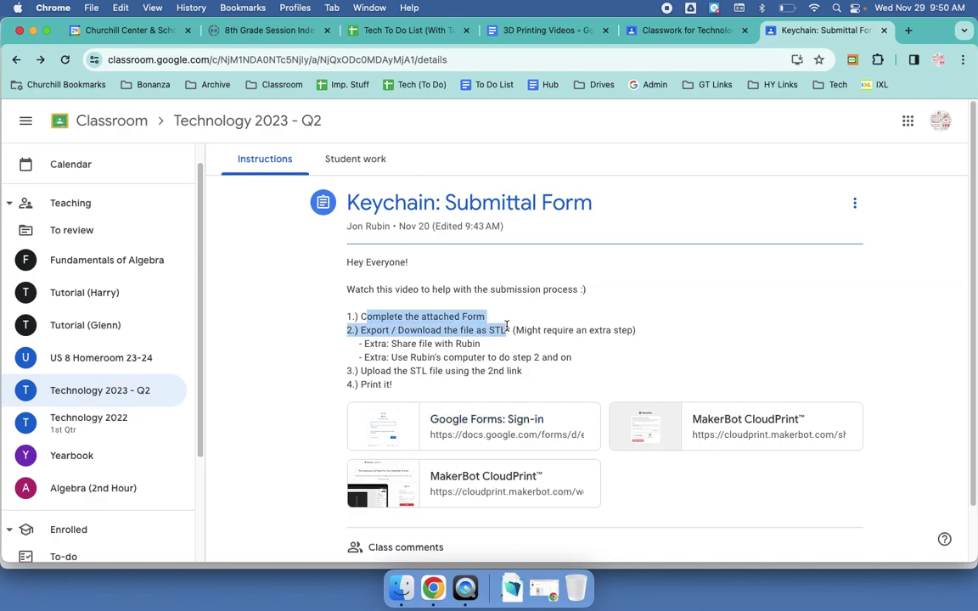
click(446, 315)
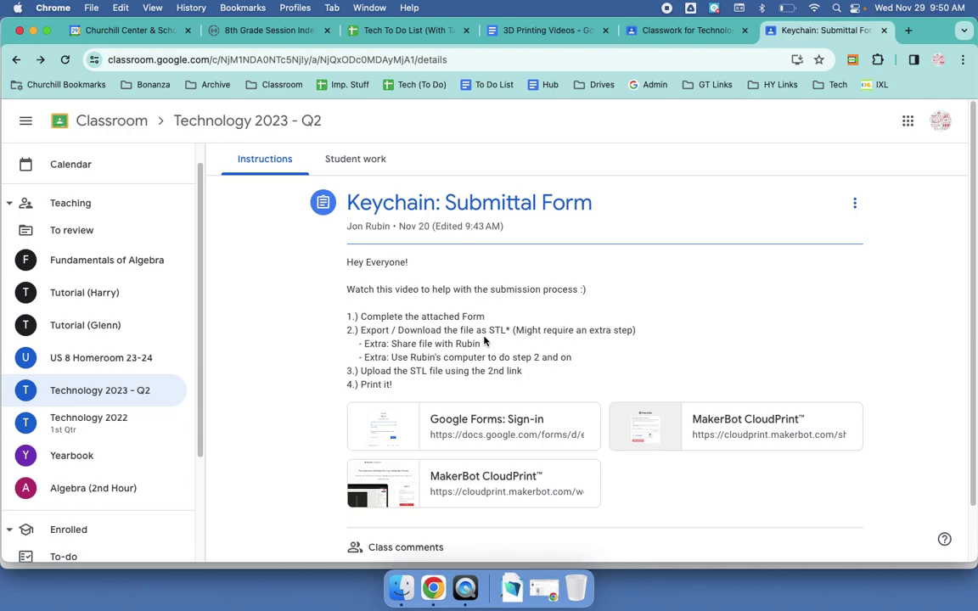
key(super+grave)
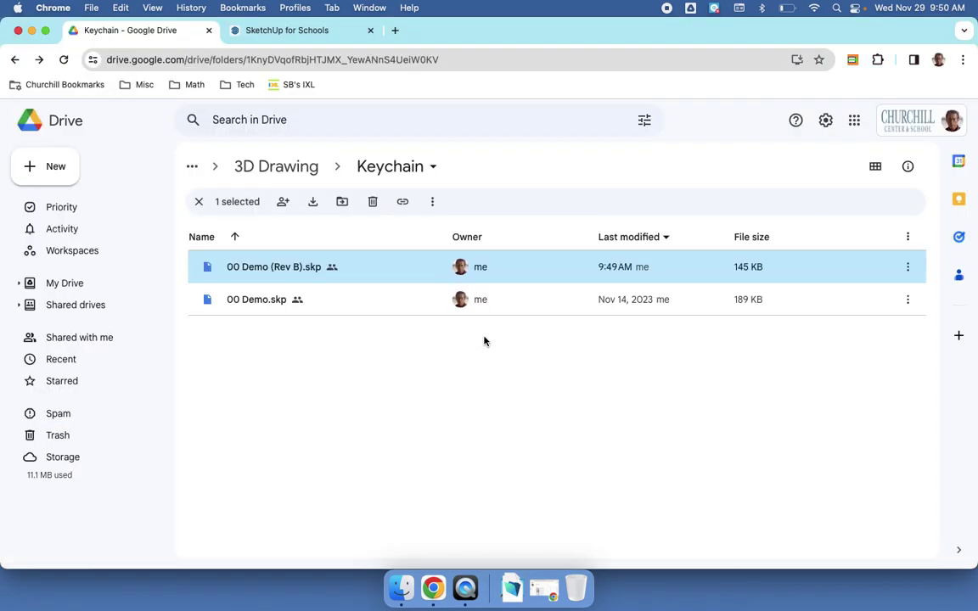
click(329, 33)
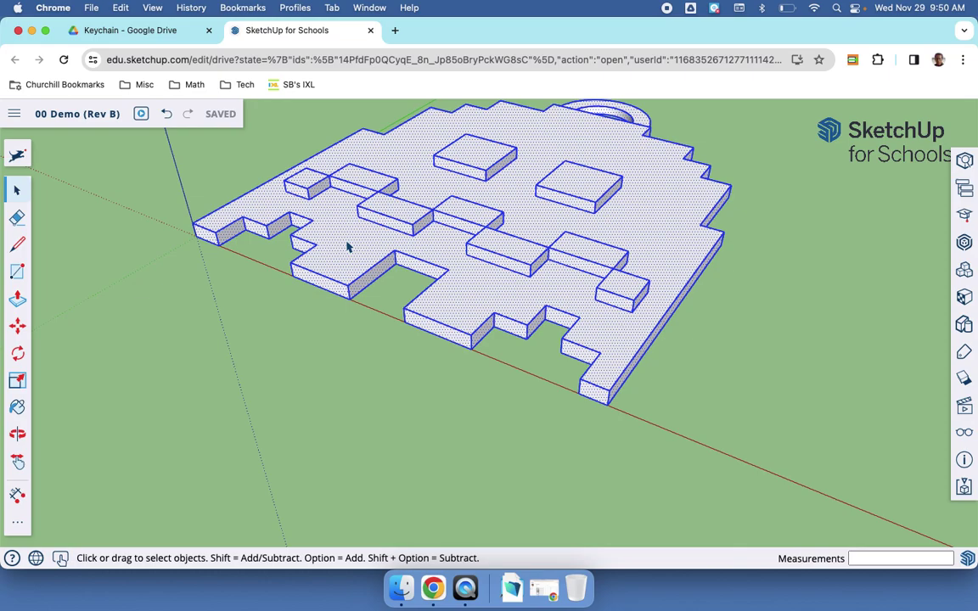
Step: Download the keychain as '00 Demo (Rev B).stl' via the menu's Download > STL
click(17, 116)
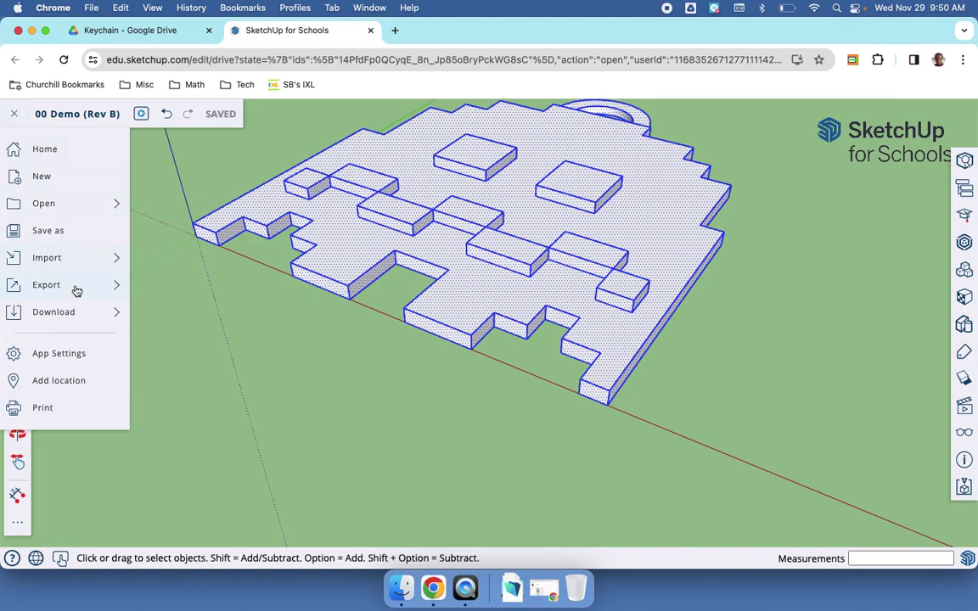
mouse_move(76, 291)
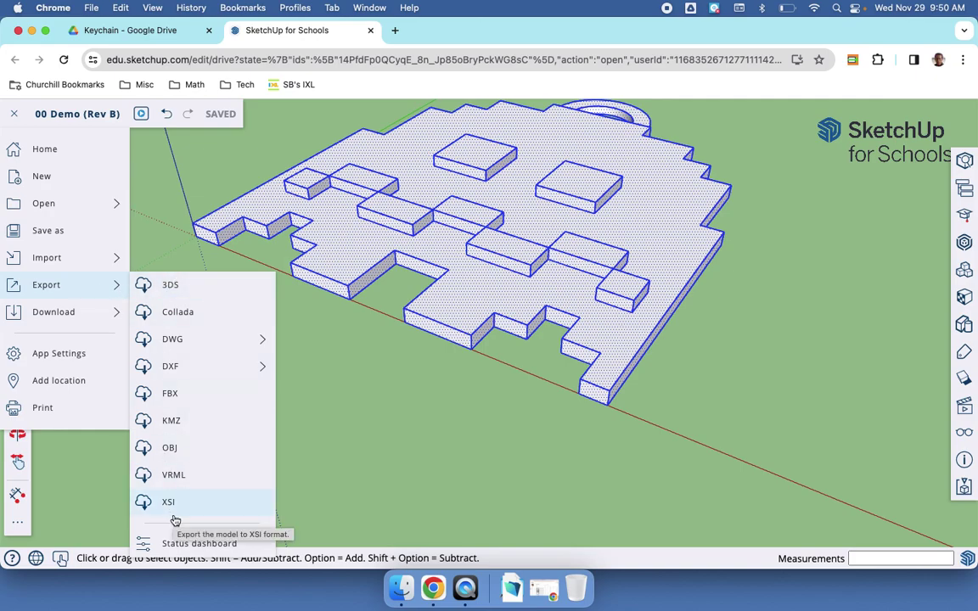
mouse_move(90, 320)
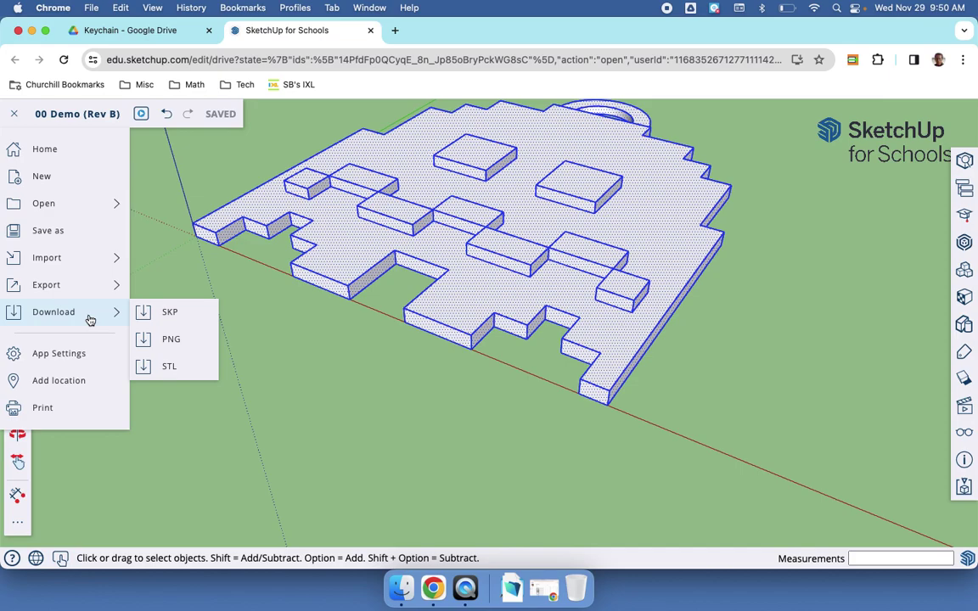
click(169, 365)
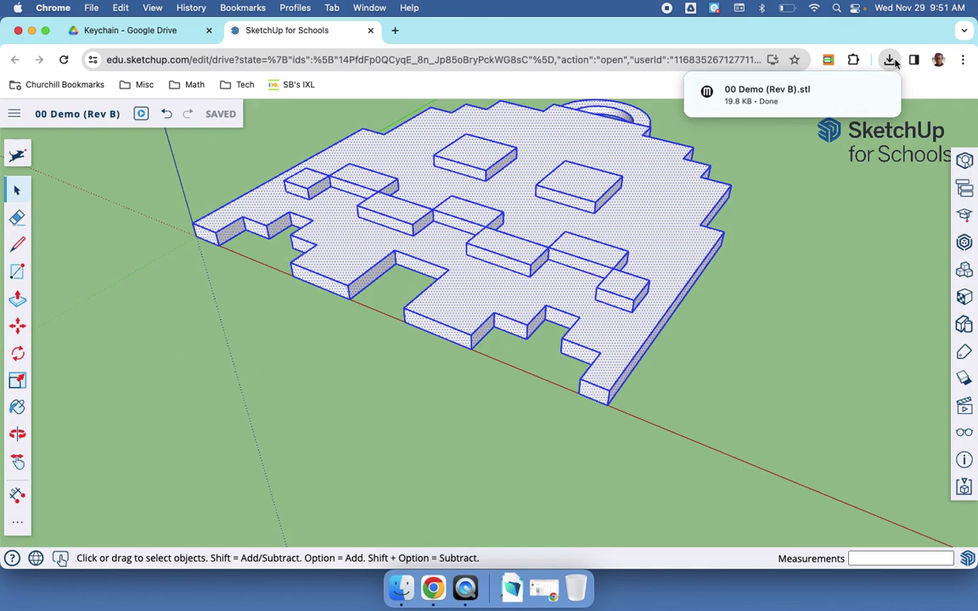
key(super+Tab)
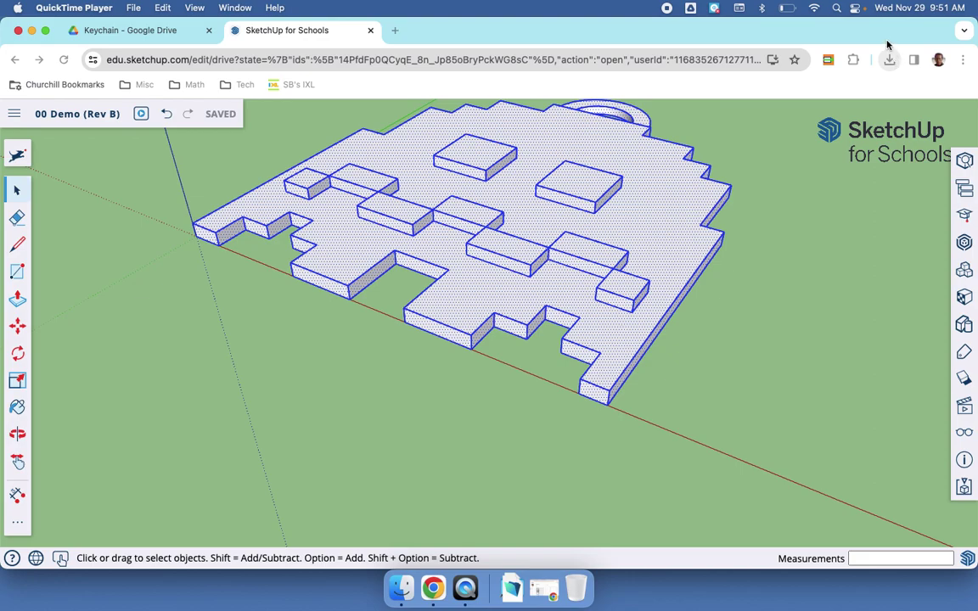
key(super+Tab)
Step: Highlight the assignment's STL-upload, file-sharing and other-computer instructions in Classroom
key(super+grave)
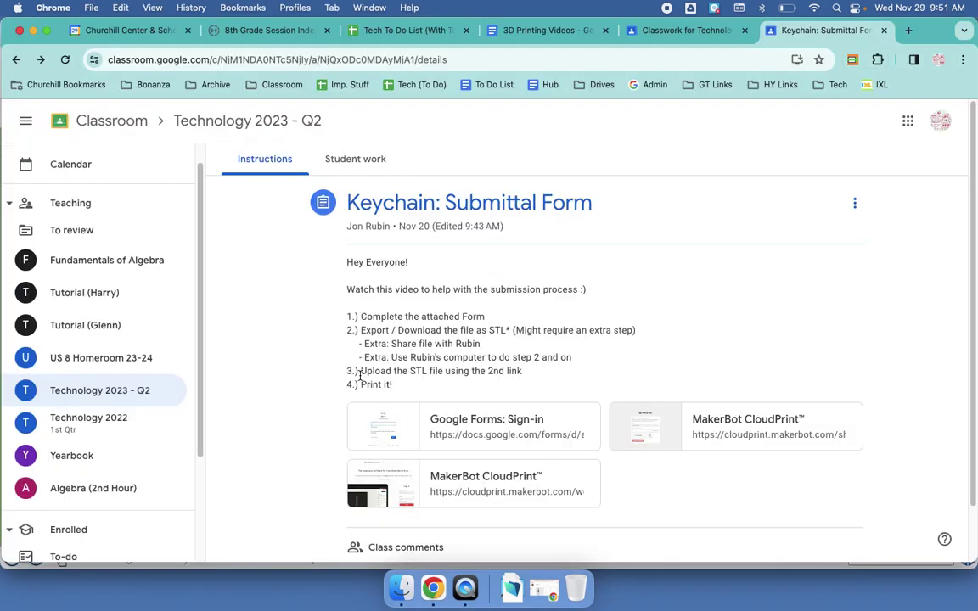
drag(360, 375, 532, 378)
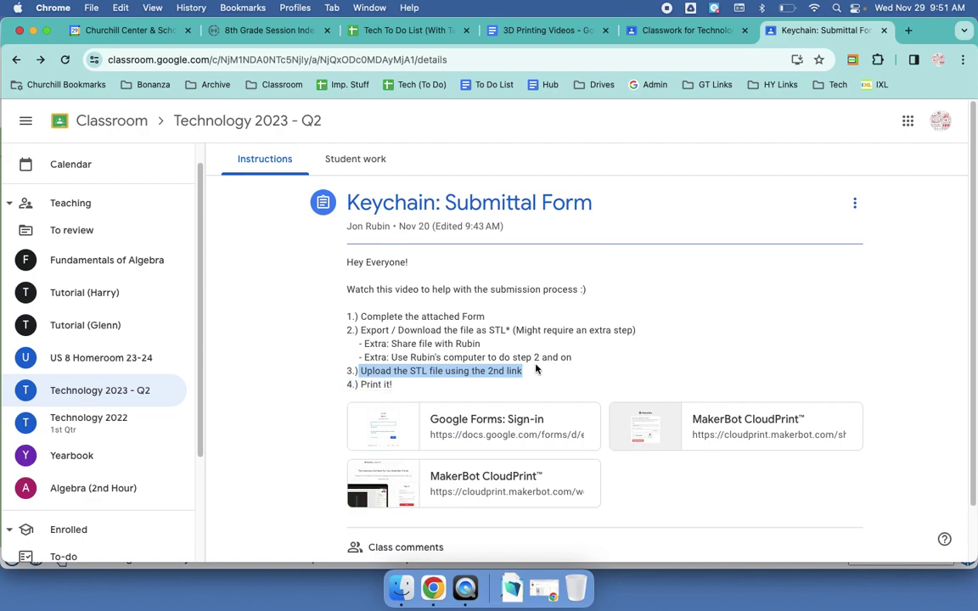
click(466, 344)
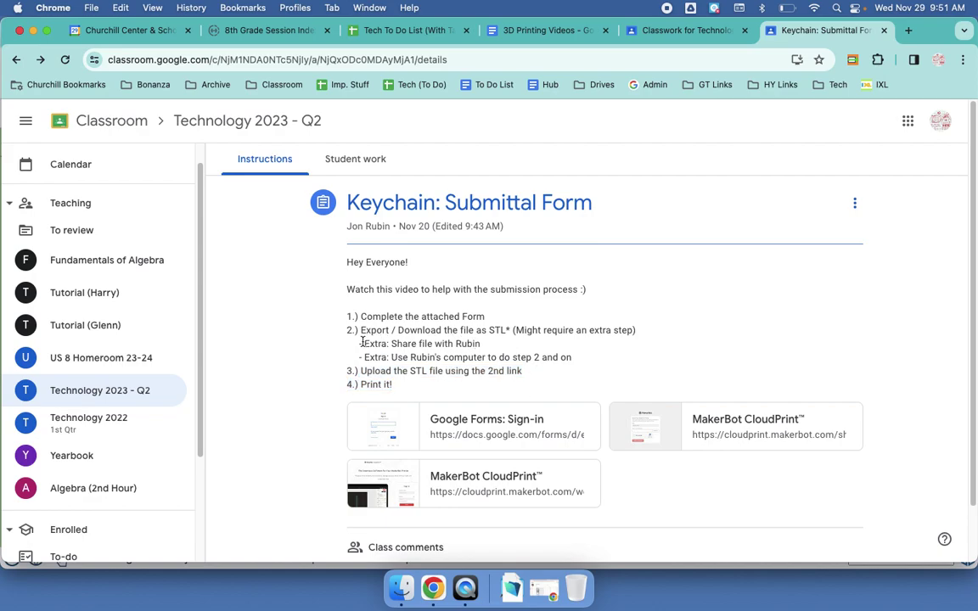
drag(362, 343, 480, 345)
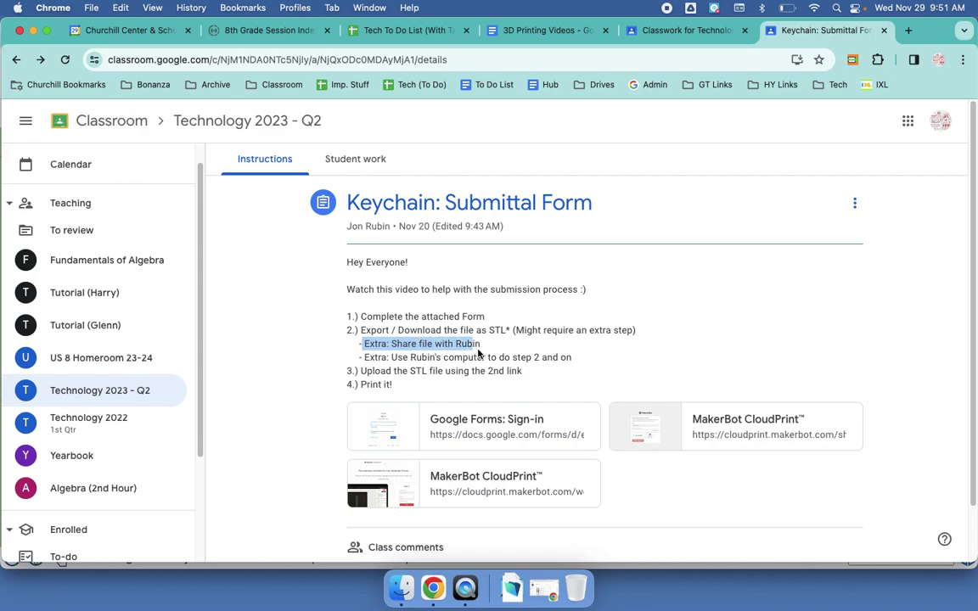
click(582, 362)
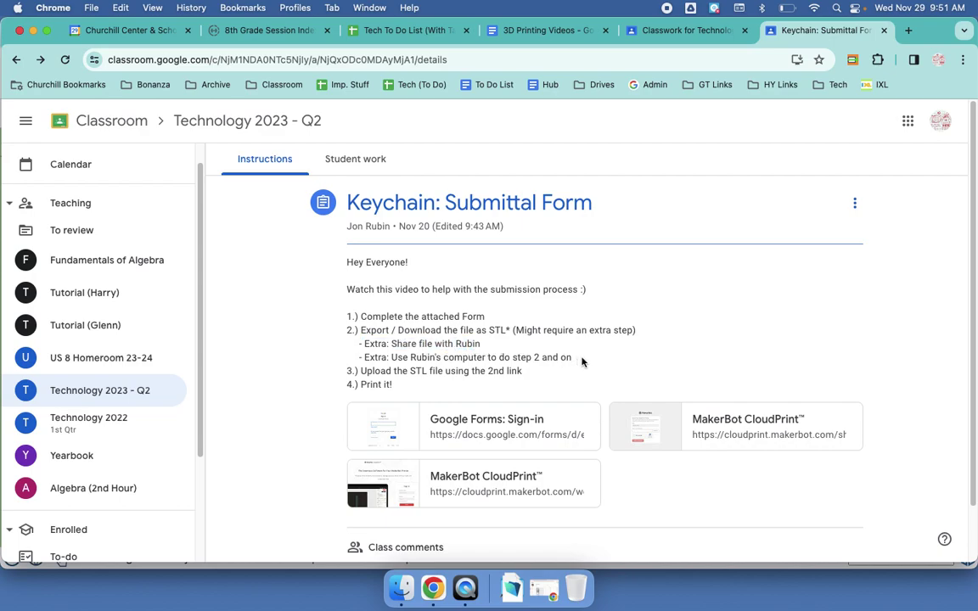
drag(583, 363, 354, 357)
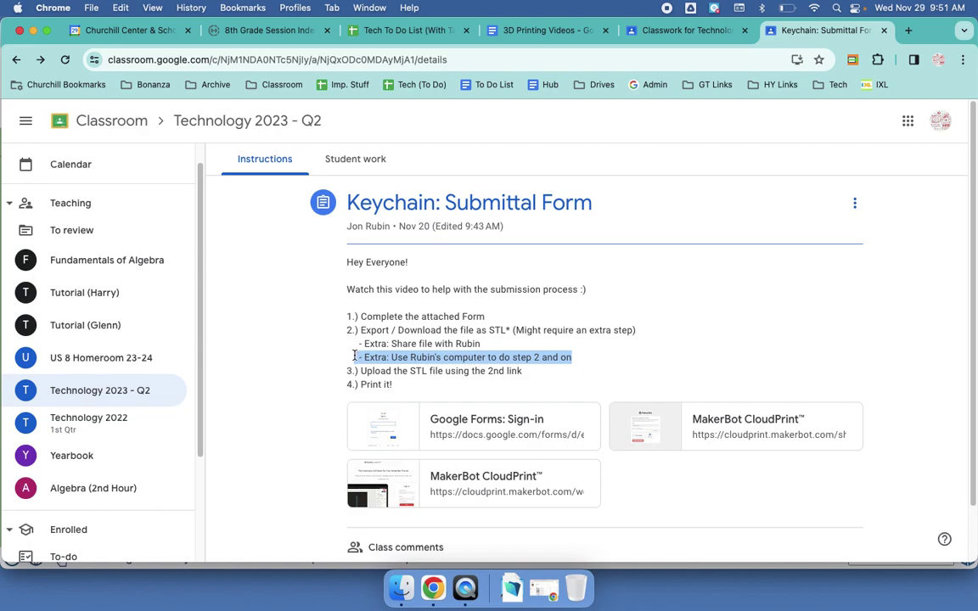
Step: Open Google Drive in a new browser tab
key(super+t)
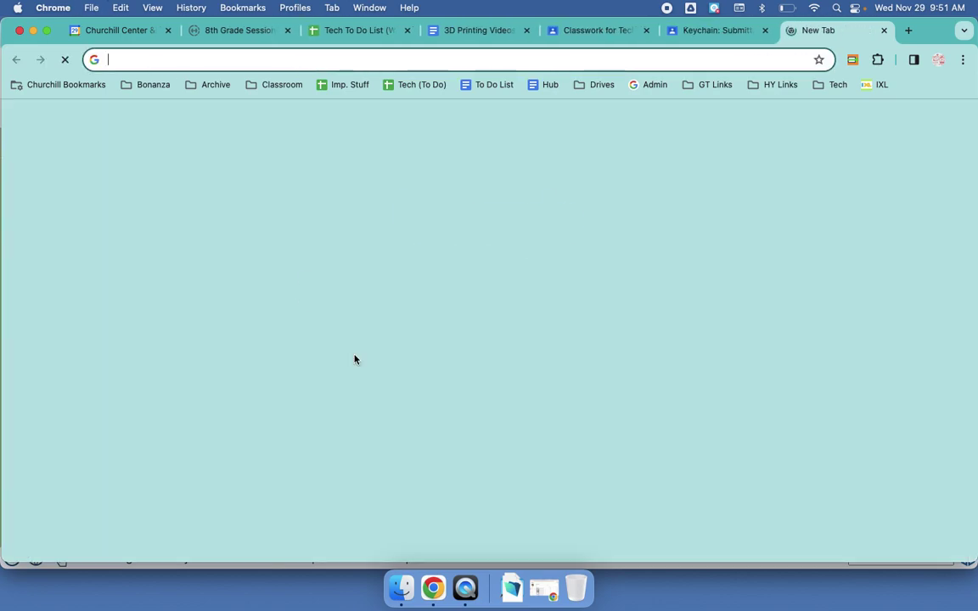
text(drive.google.com/drive/)
key(Return)
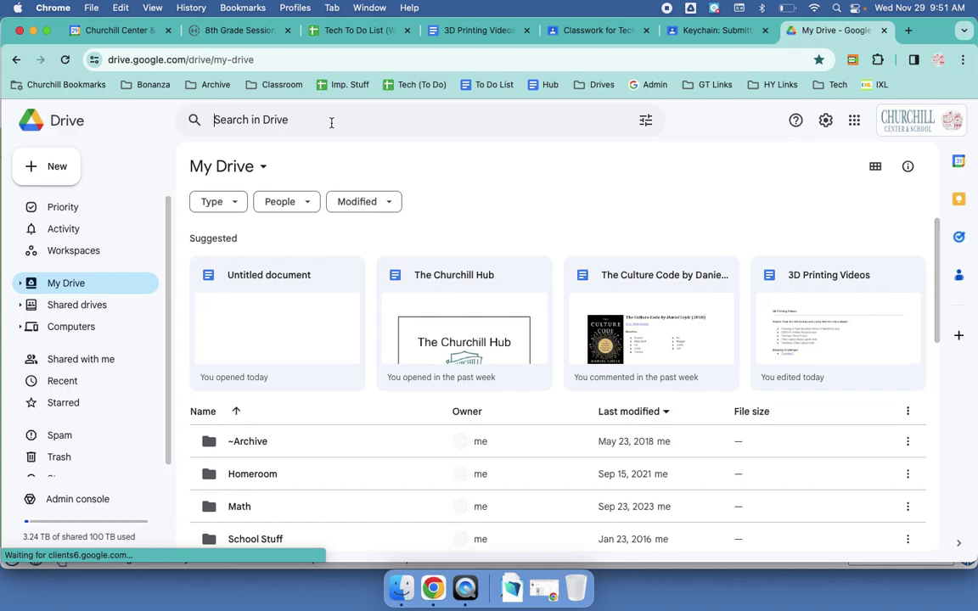
Step: Search Drive for '00 demo rev b' and open 00 Demo (Rev B).skp
click(331, 122)
text(00 deom)
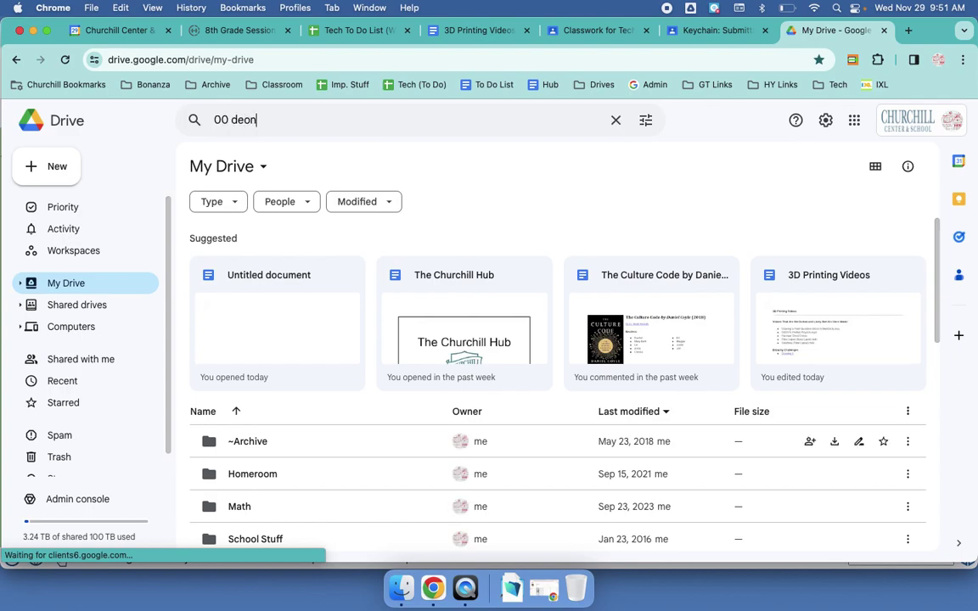
key(BackSpace)
key(BackSpace)
text(mo rev b)
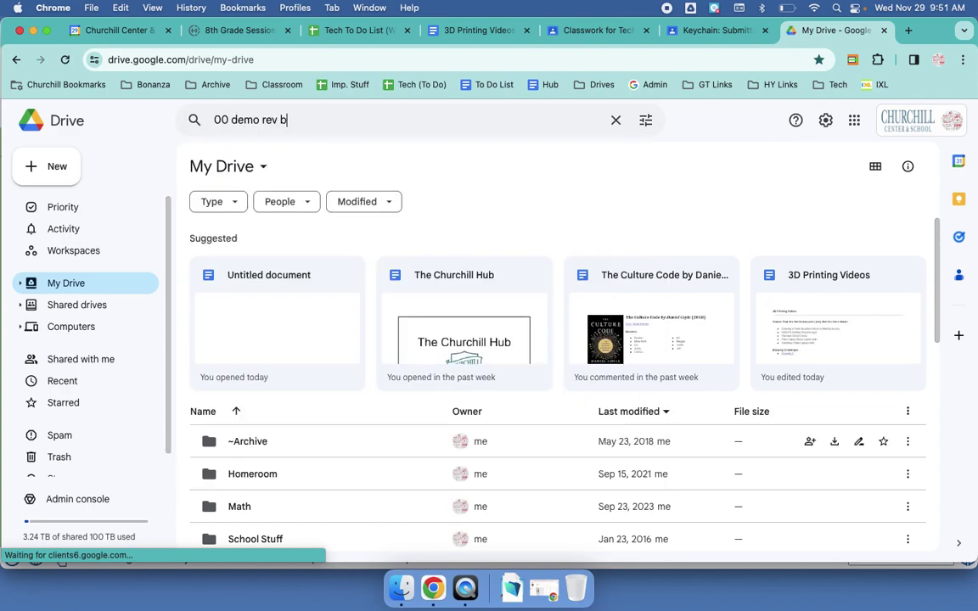
key(Return)
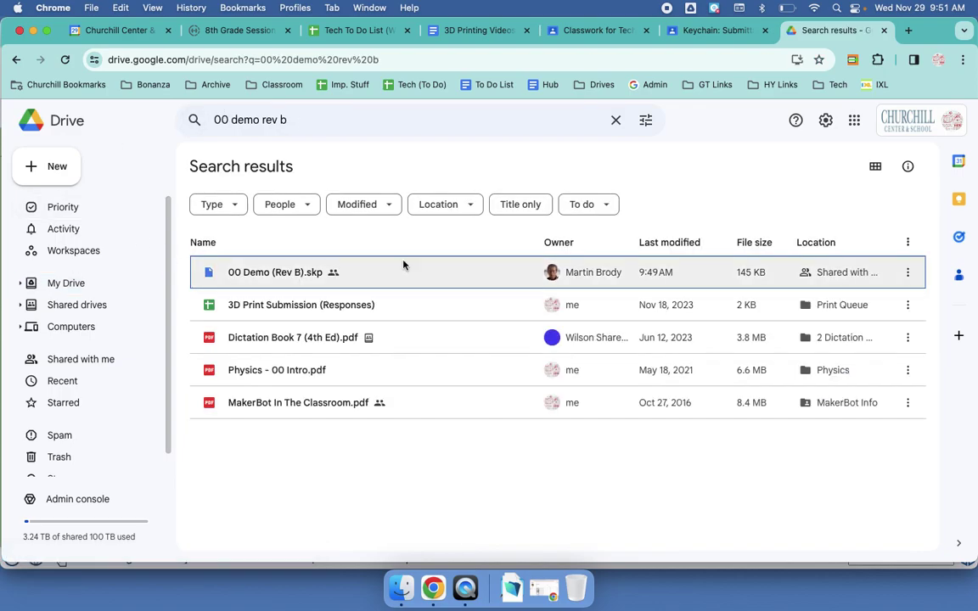
double_click(403, 271)
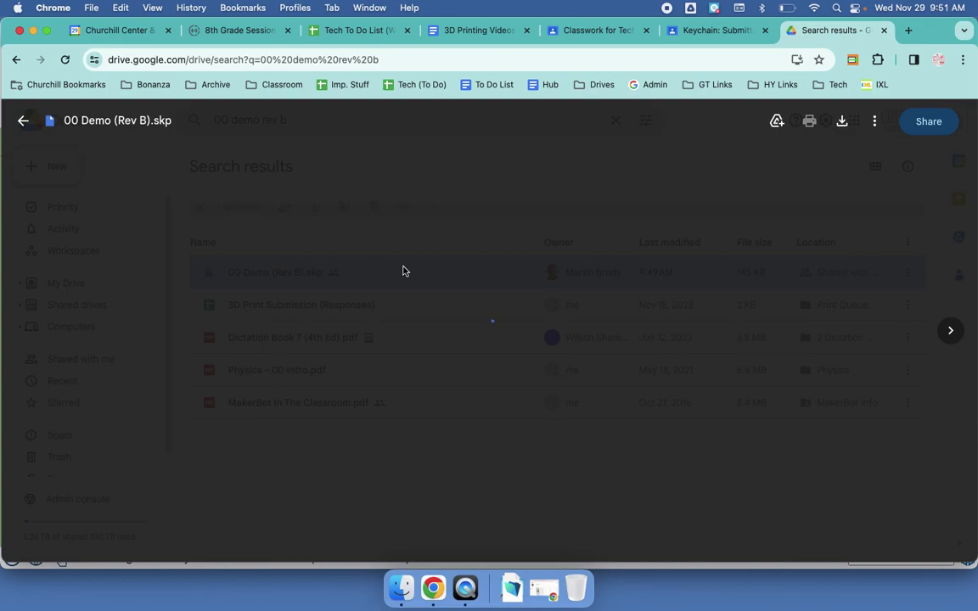
Step: Open the model in SketchUp for Schools and download it as an STL file
click(485, 125)
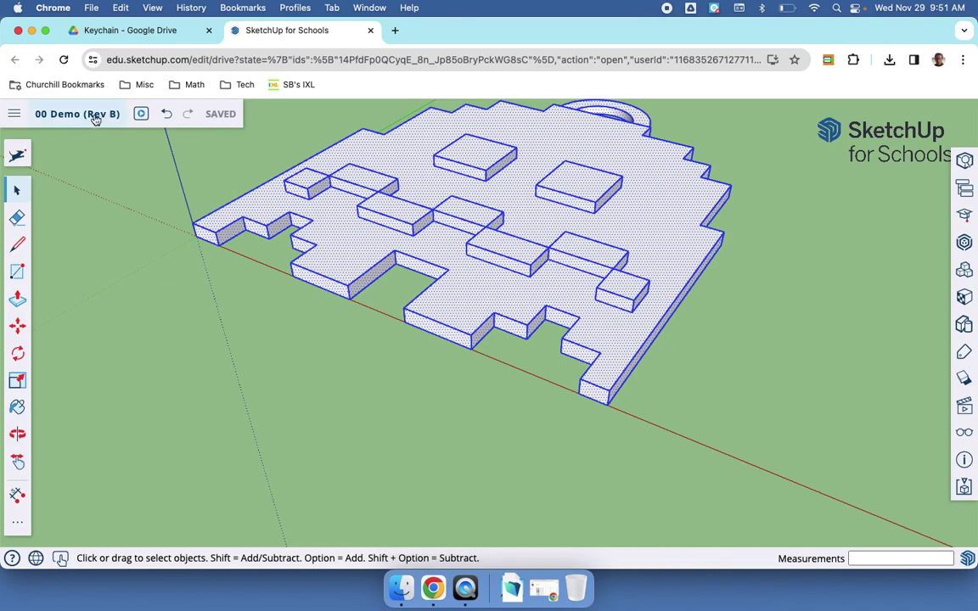
click(15, 115)
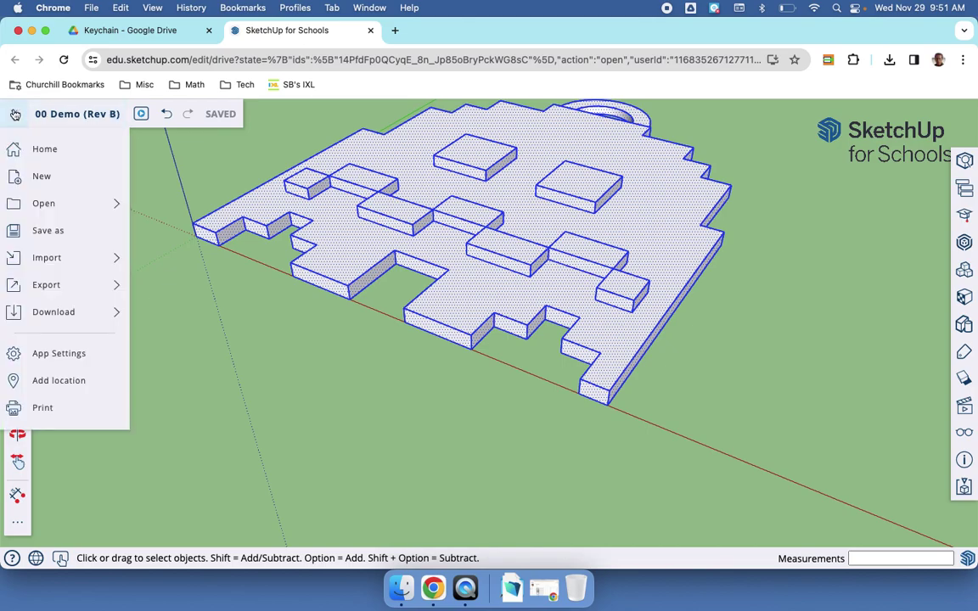
mouse_move(66, 316)
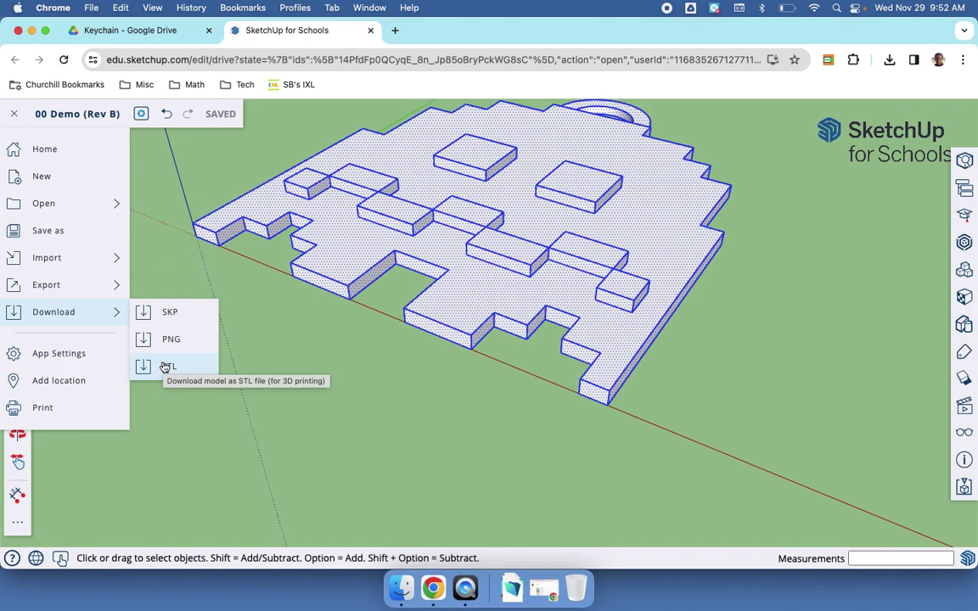
click(166, 366)
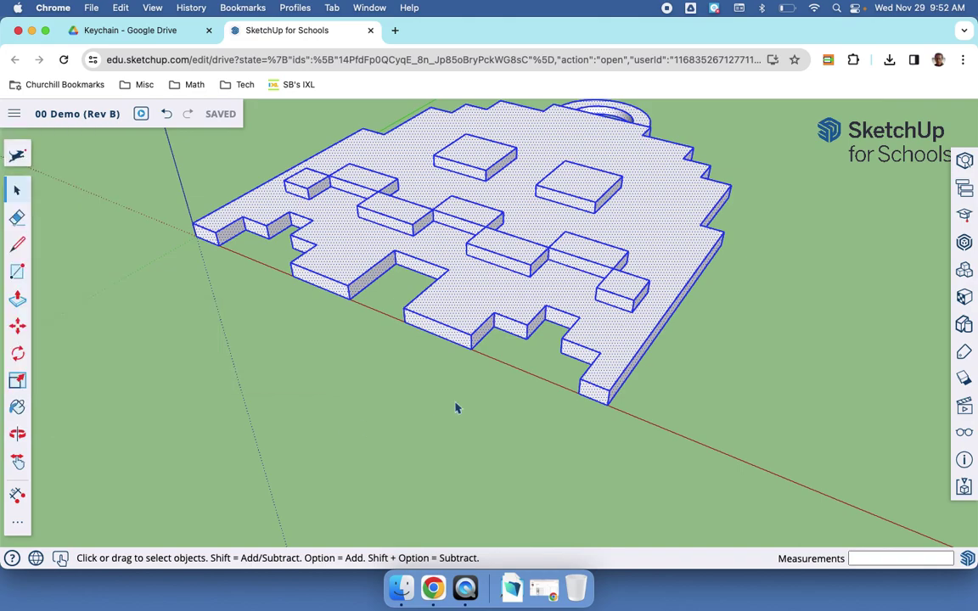
Step: Reveal the downloaded 00 Demo (Rev B).stl in the Downloads folder
click(892, 60)
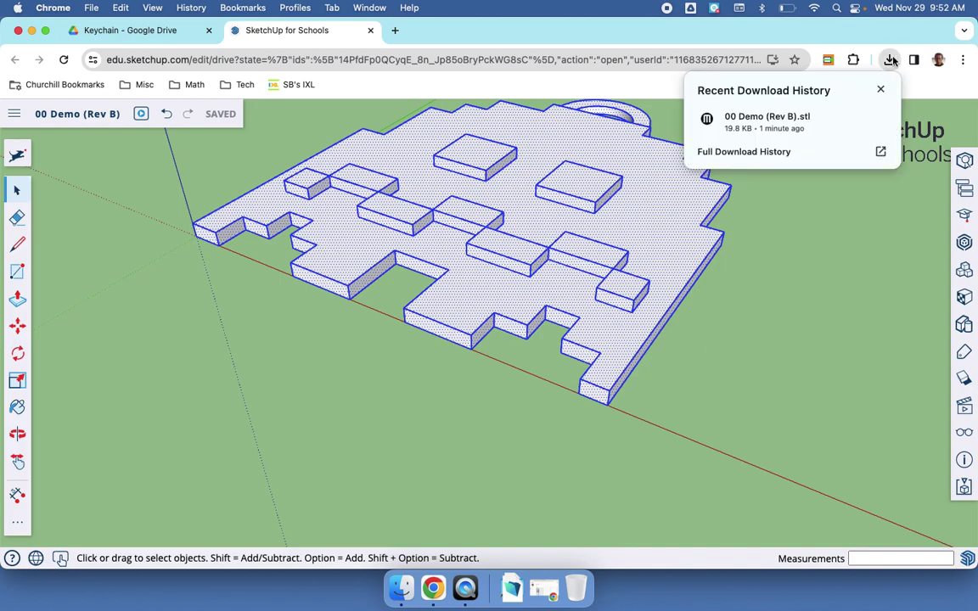
mouse_move(852, 120)
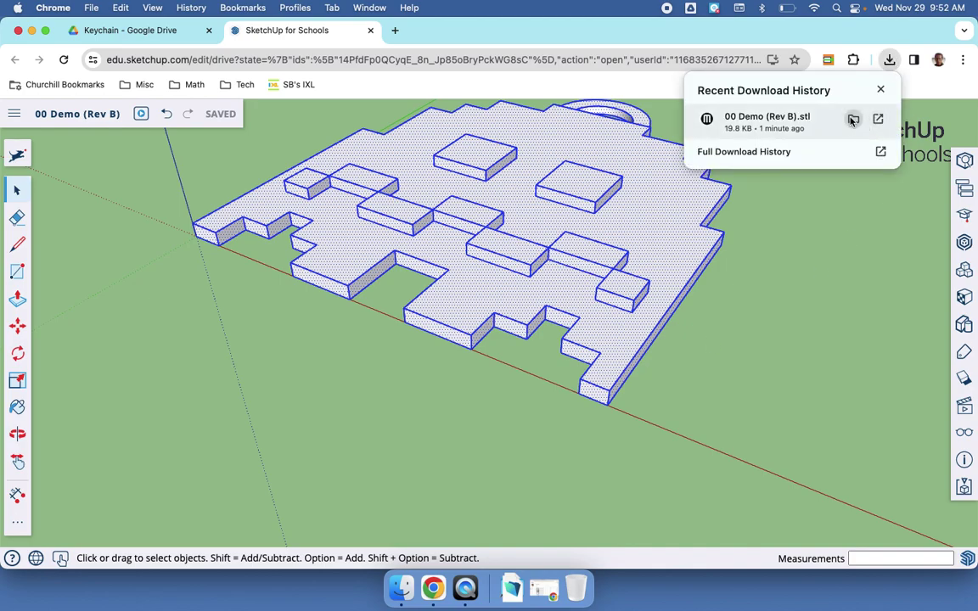
click(853, 120)
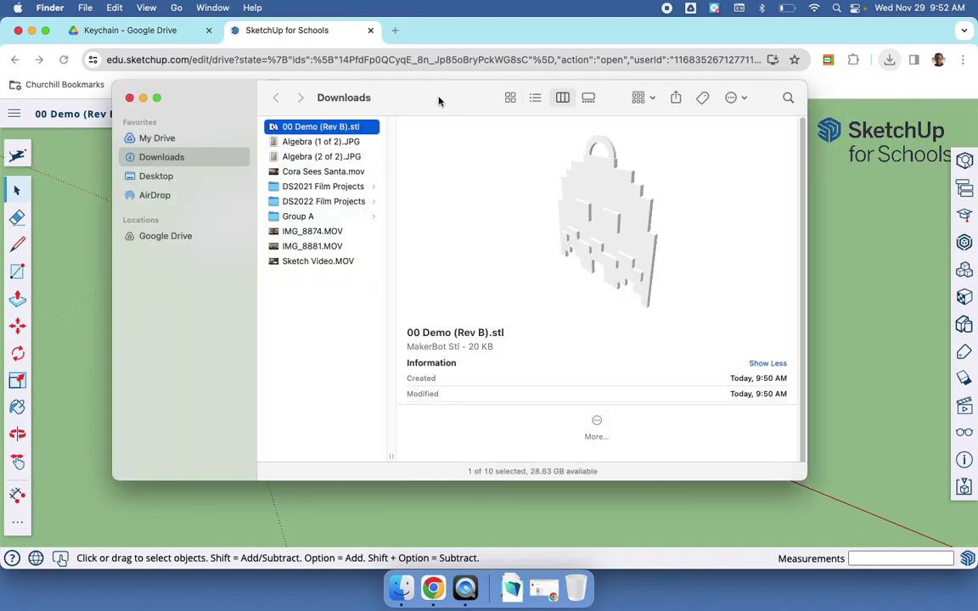
Step: Move the Downloads window aside to inspect the 20 KB 00 Demo (Rev B).stl preview
mouse_move(442, 101)
mouse_down()
mouse_move(689, 171)
mouse_move(714, 189)
mouse_up()
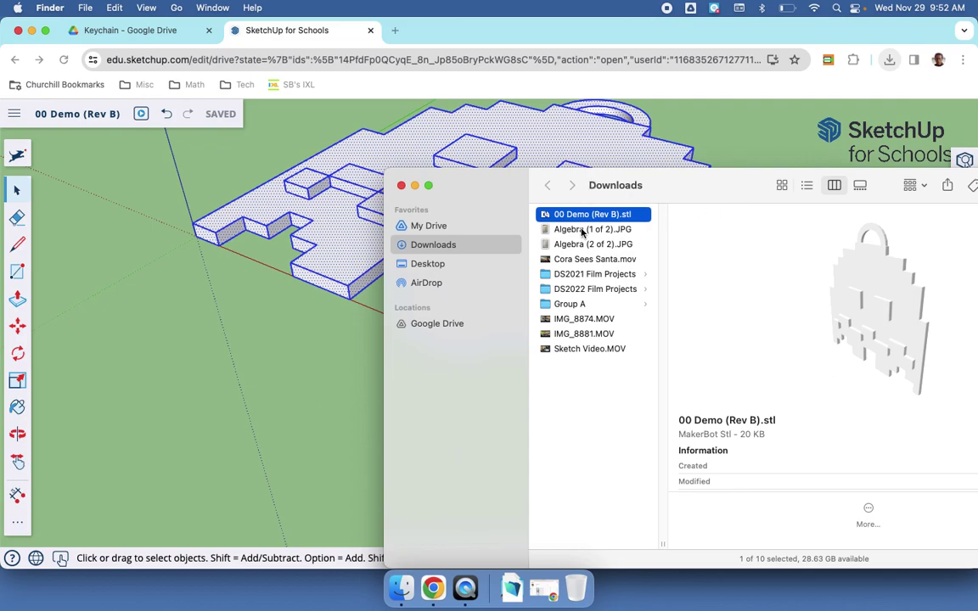
scroll(753, 469, down, 1)
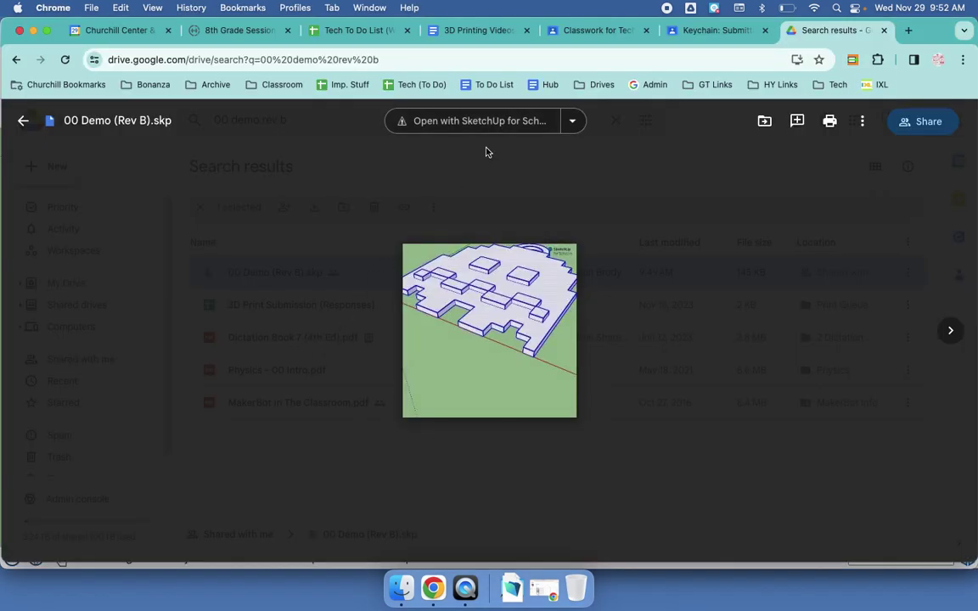
Step: In the Keychain: Submittal Form assignment, highlight the STL upload step and open the MakerBot CloudPrint link
click(486, 152)
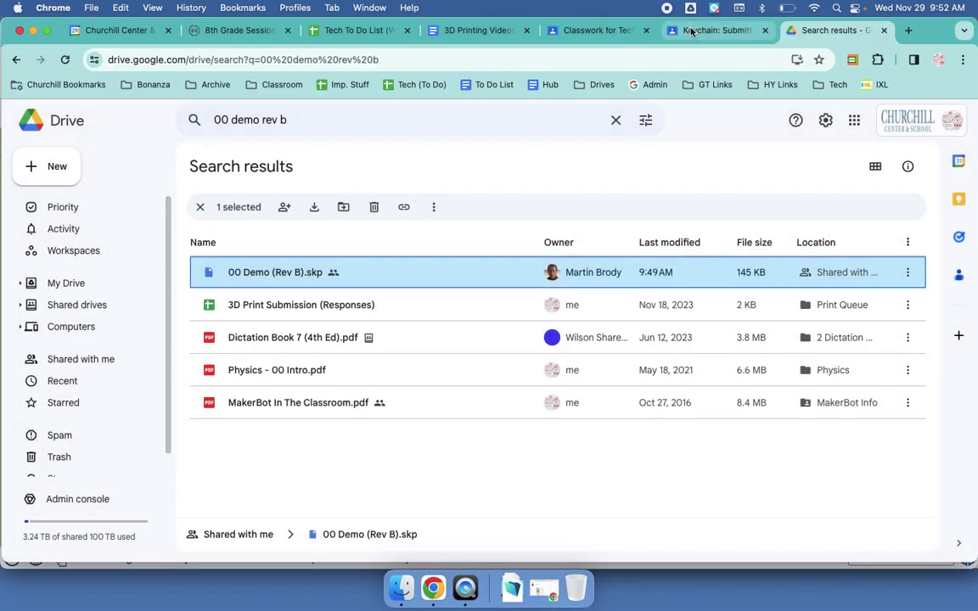
click(693, 34)
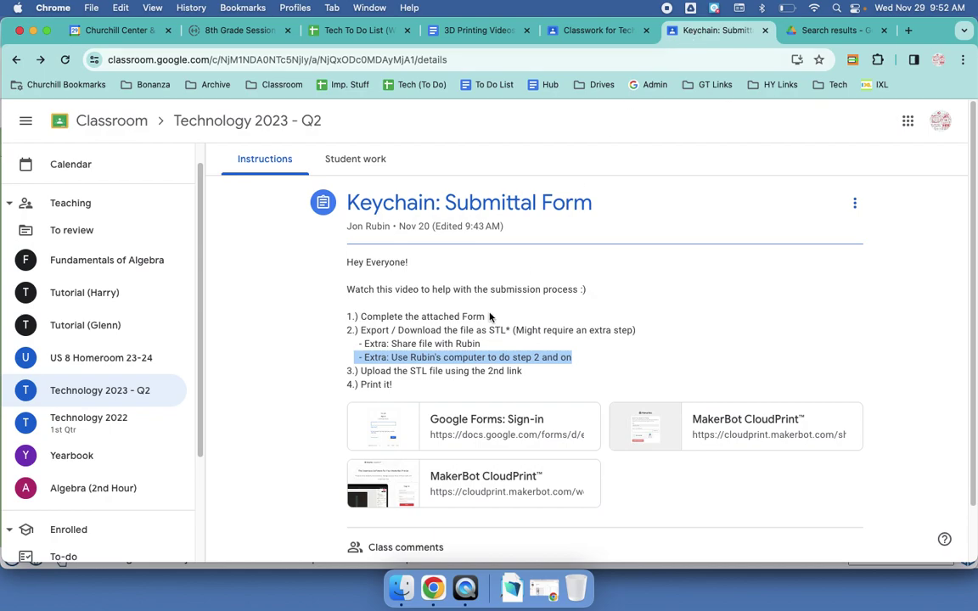
click(363, 371)
drag(362, 371, 553, 379)
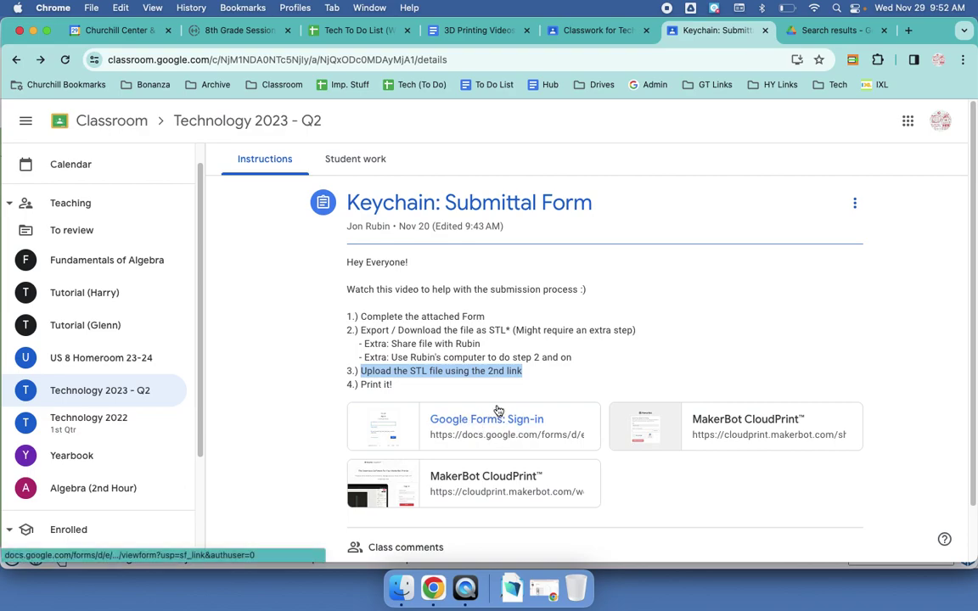
click(735, 424)
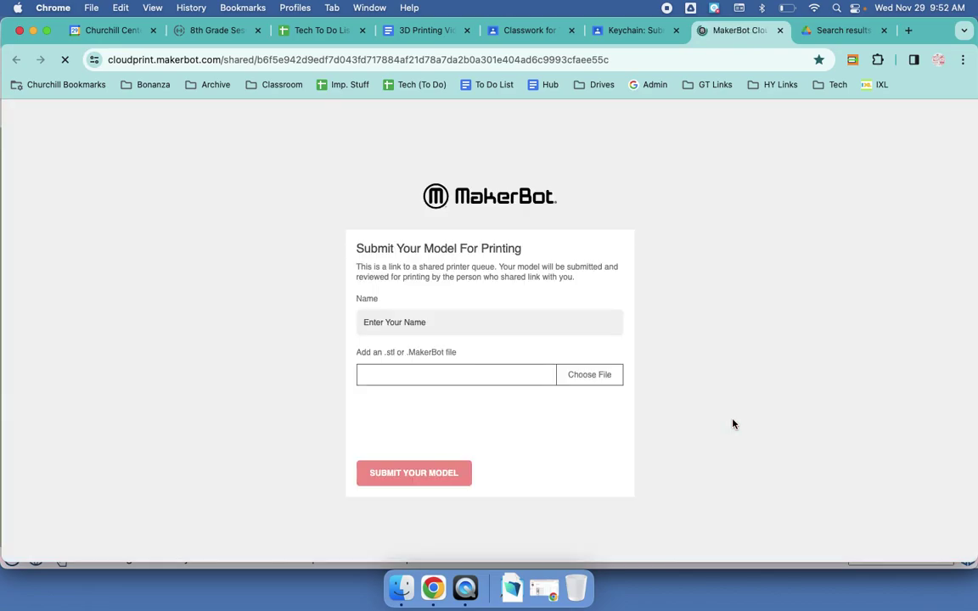
Step: Enter the submitter's name and pass the not-a-robot check
click(517, 322)
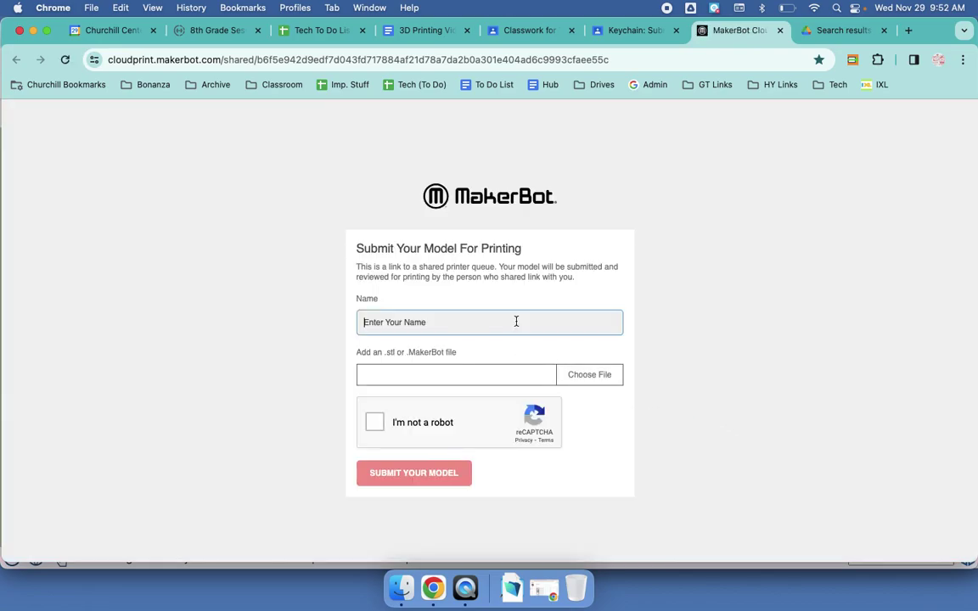
text(Jon (Blue))
click(377, 425)
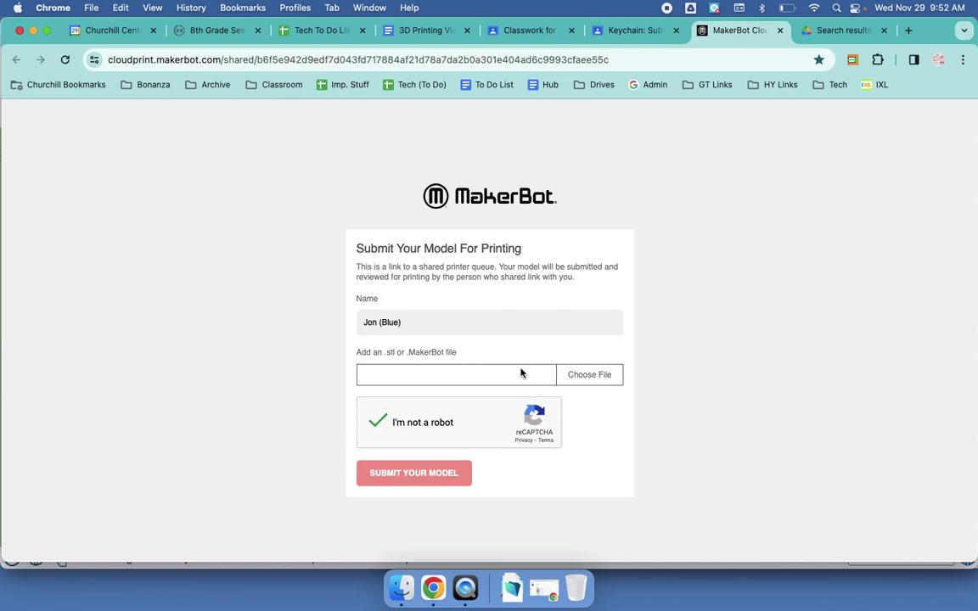
Step: Attach 00 Demo (Rev B).stl from Downloads, submit it for printing, and close the tab
click(589, 378)
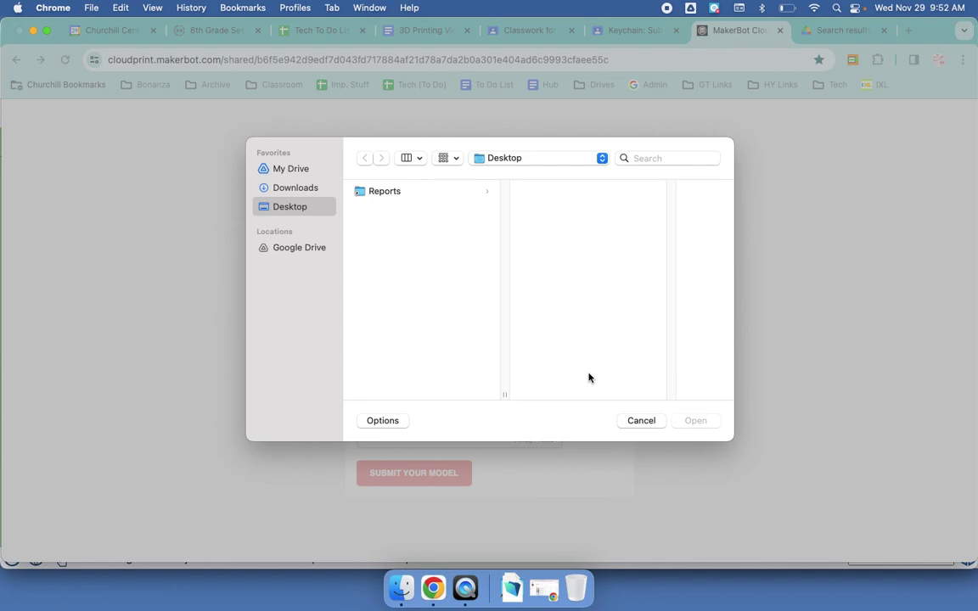
click(293, 190)
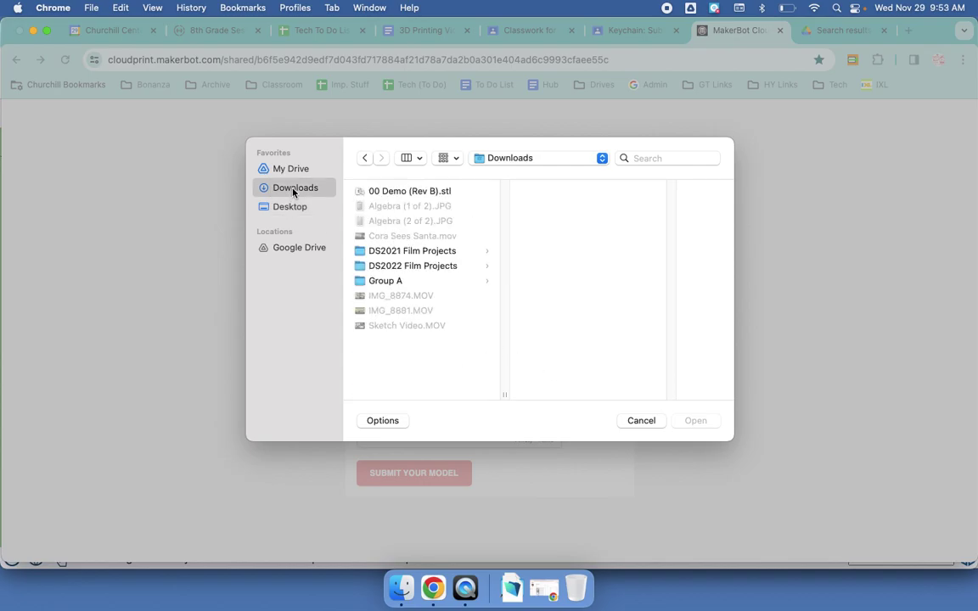
click(390, 192)
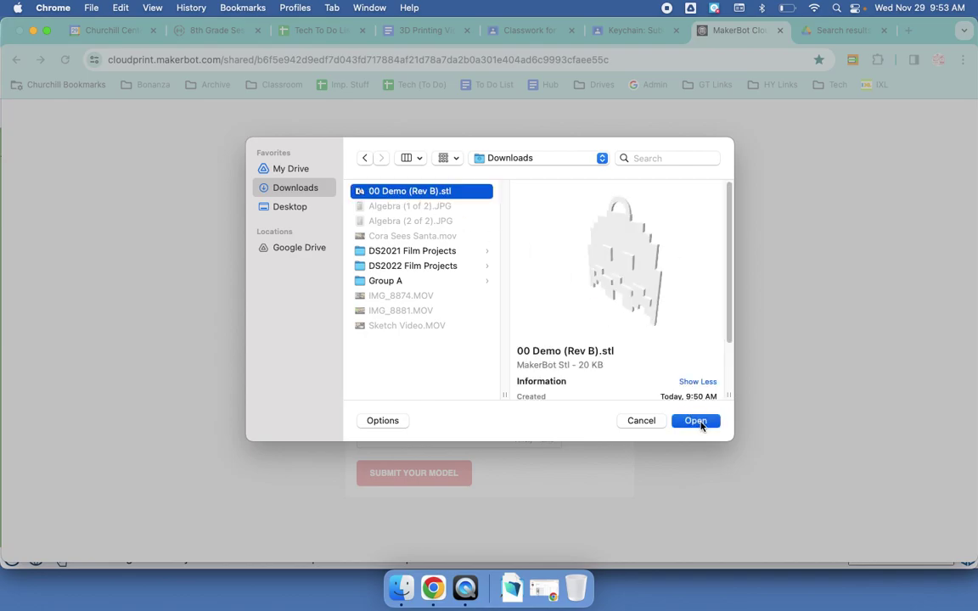
click(696, 421)
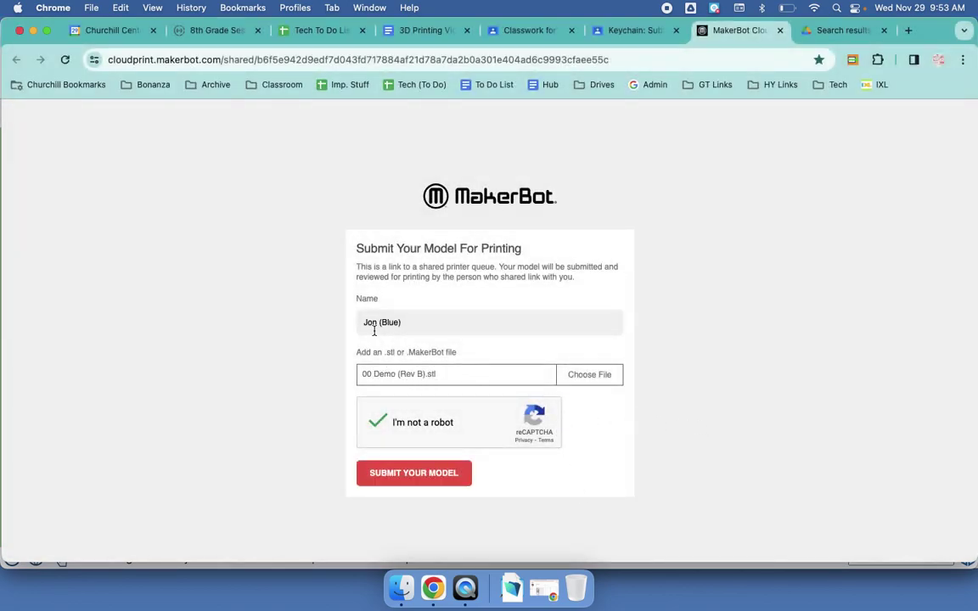
click(408, 474)
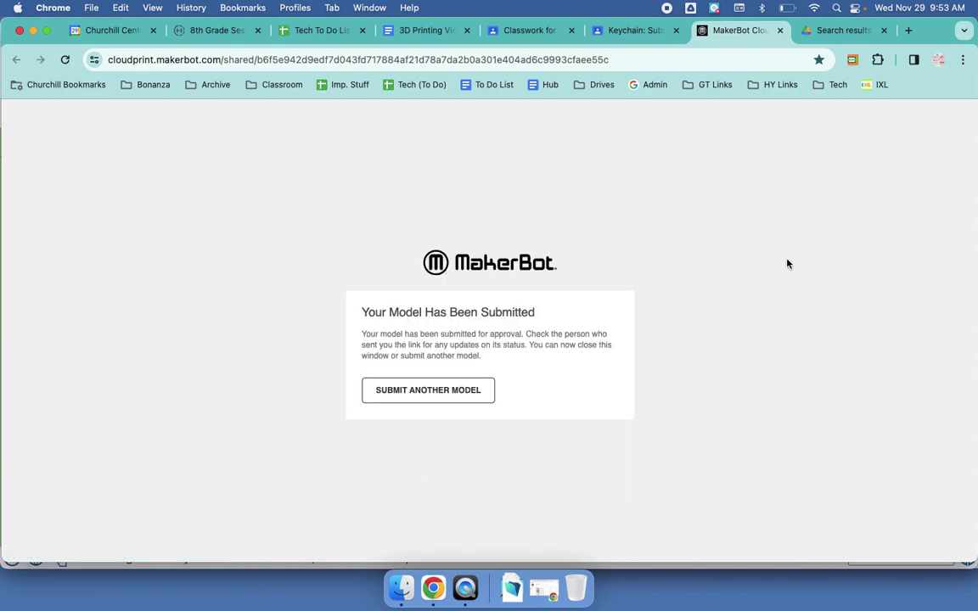
key(super+w)
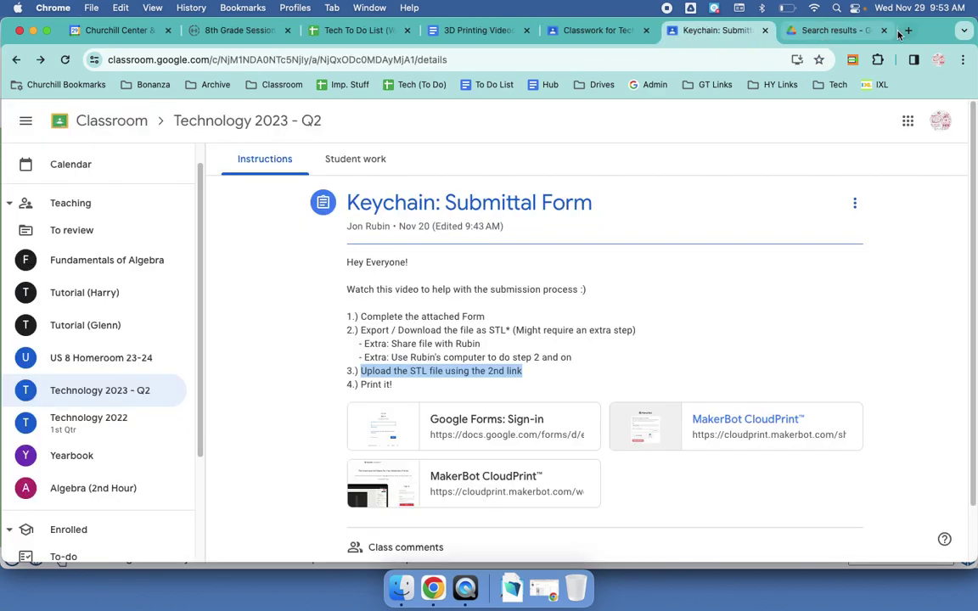
Step: Close the search tab, highlight the 'Print it!' step, and open the CloudPrint workspace jobs
click(886, 33)
click(656, 341)
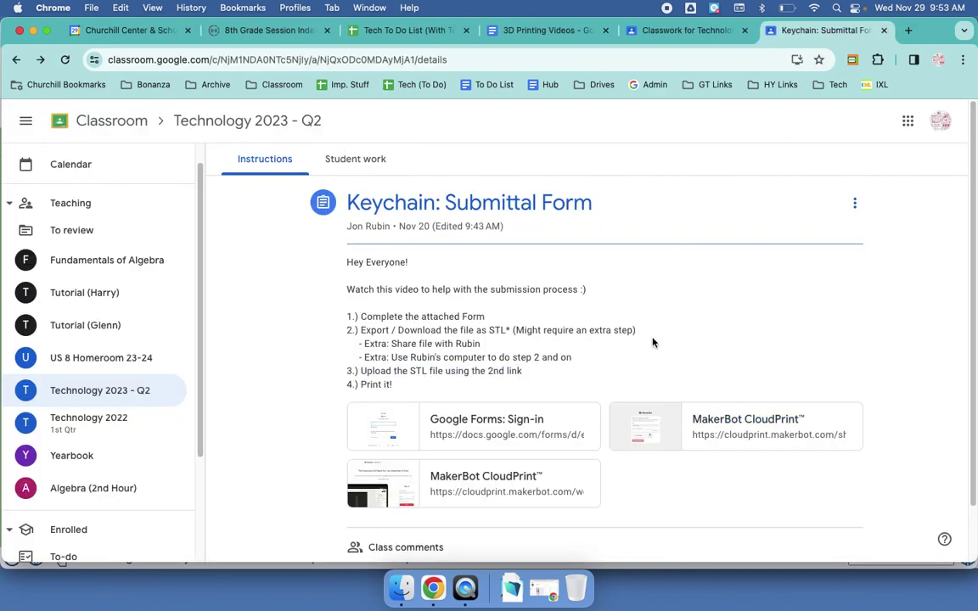
drag(361, 380, 412, 406)
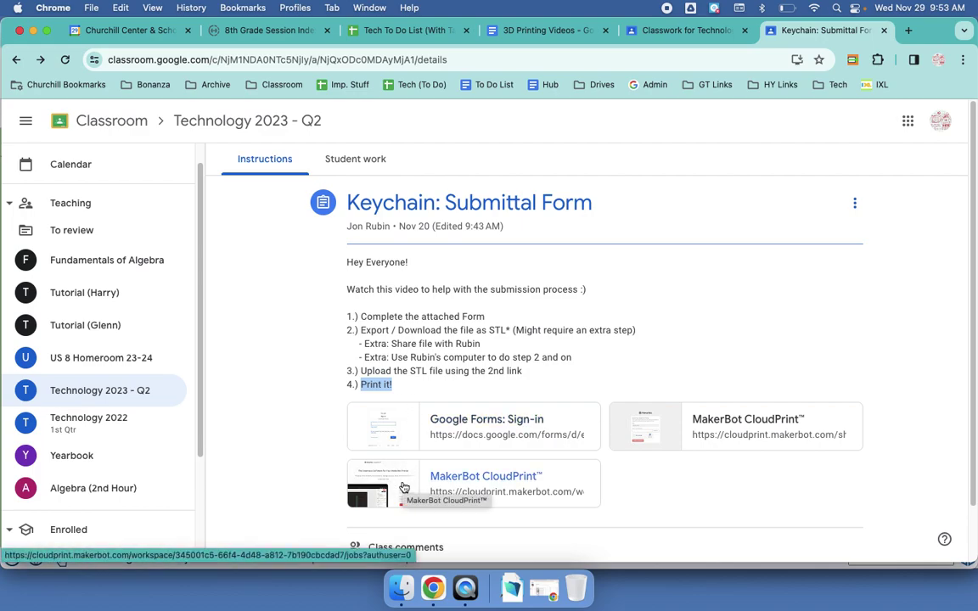
click(404, 488)
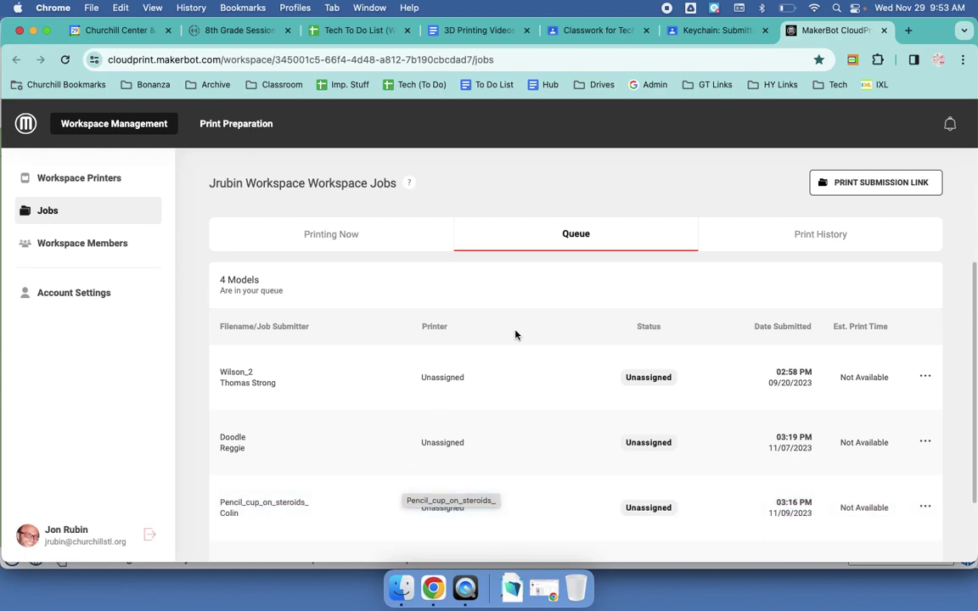
Step: Open the 00_Demo_Rev_B job from the Queue and check its Balanced print settings
scroll(516, 334, down, 3)
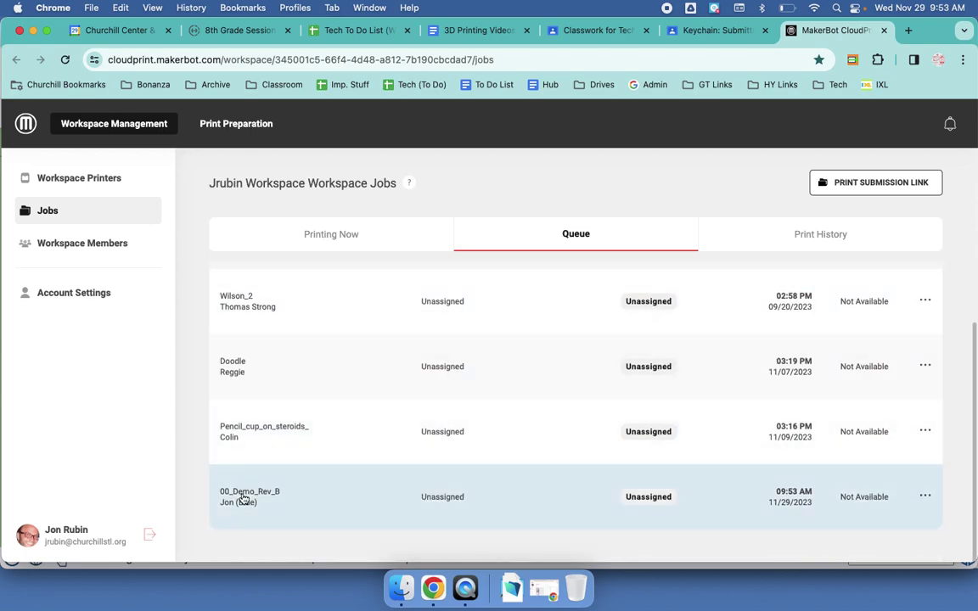
click(579, 494)
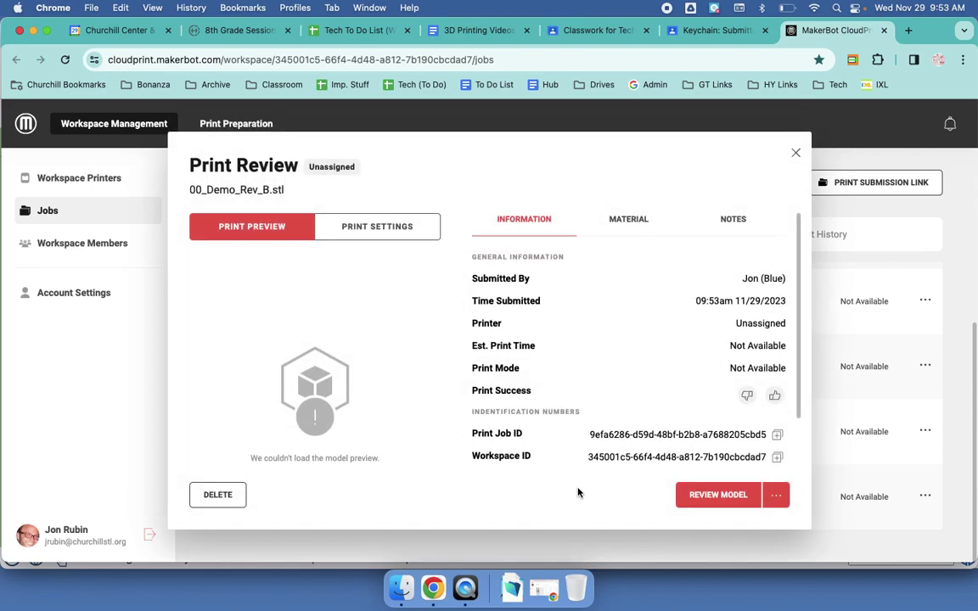
click(398, 227)
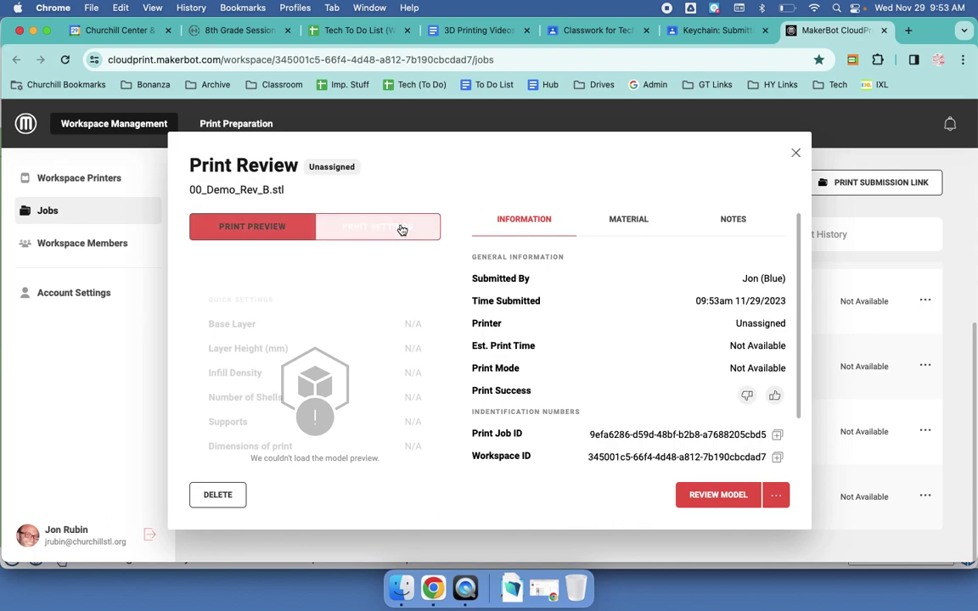
click(218, 219)
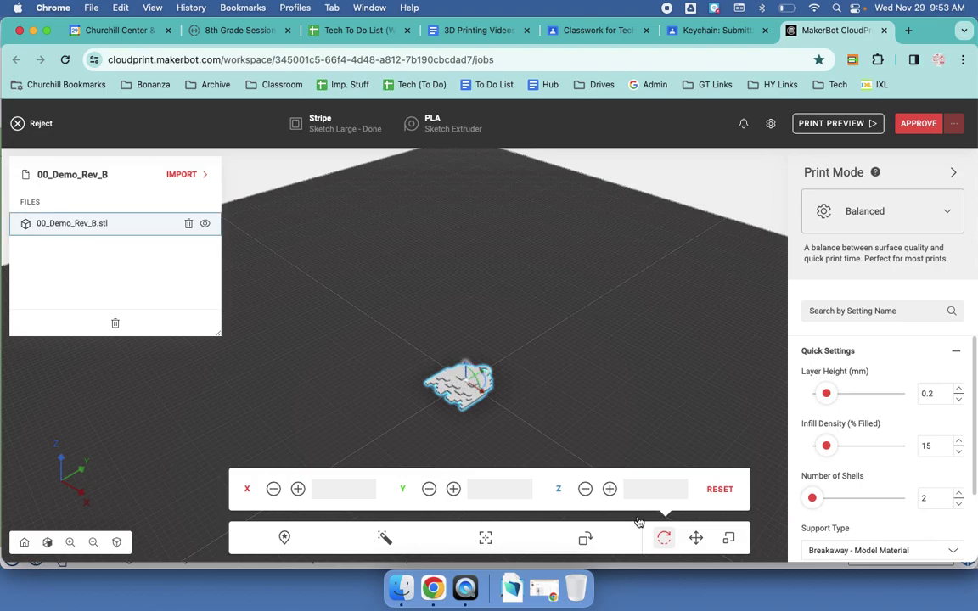
Step: Scale the keychain uniformly to 5 mm thick and shift it left on the plate
click(730, 542)
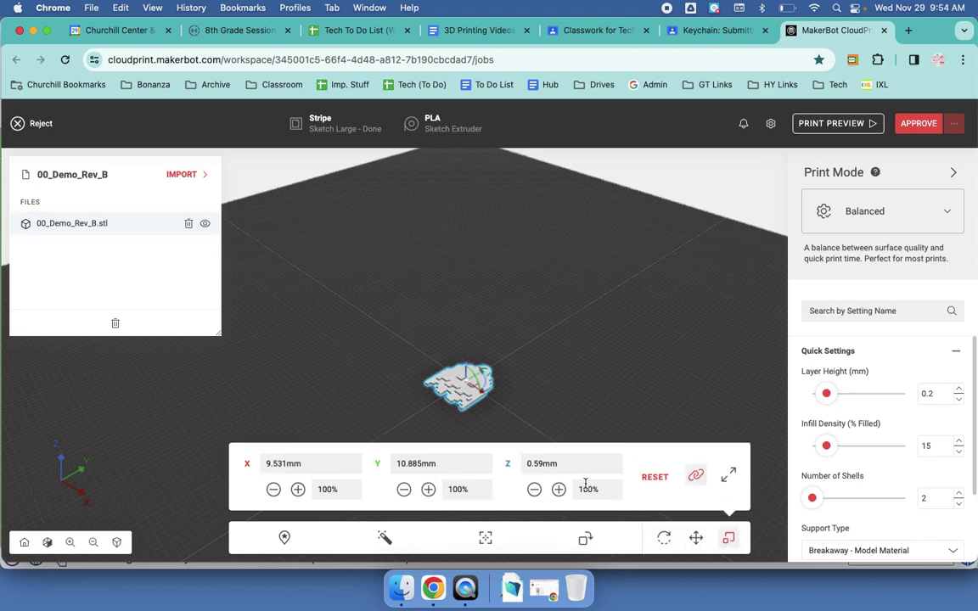
click(344, 461)
key(Tab)
key(Tab)
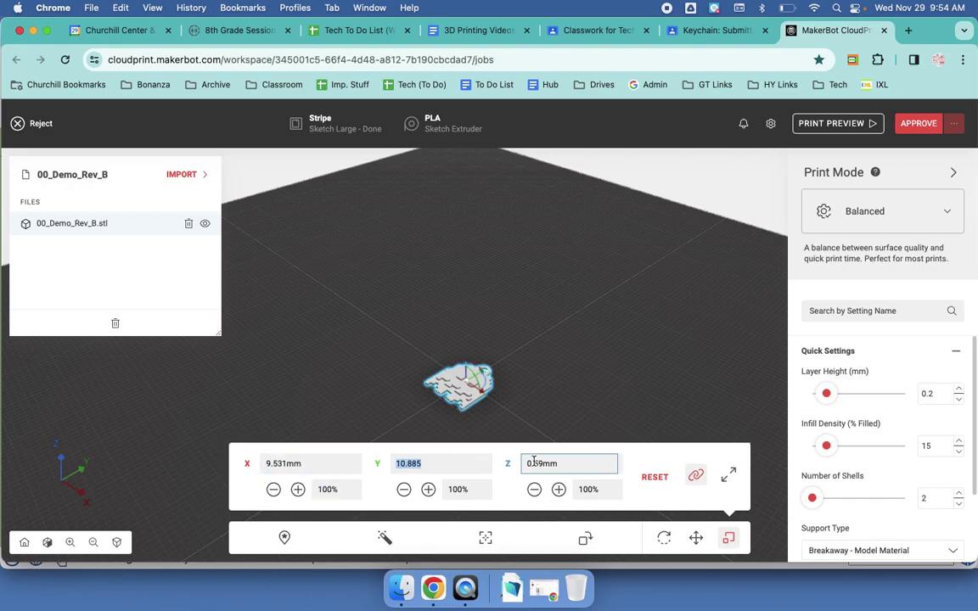
click(533, 463)
text(5)
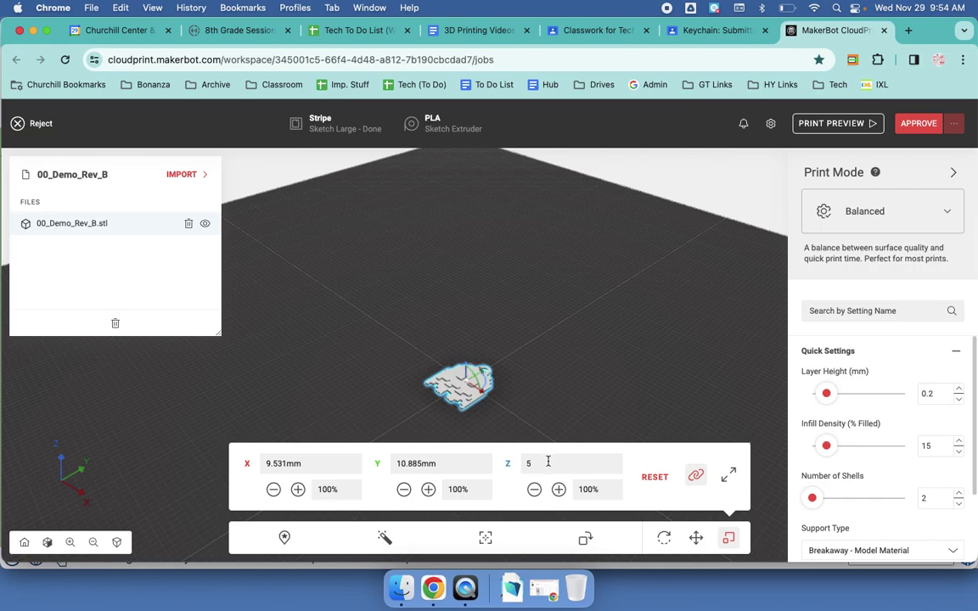
click(441, 462)
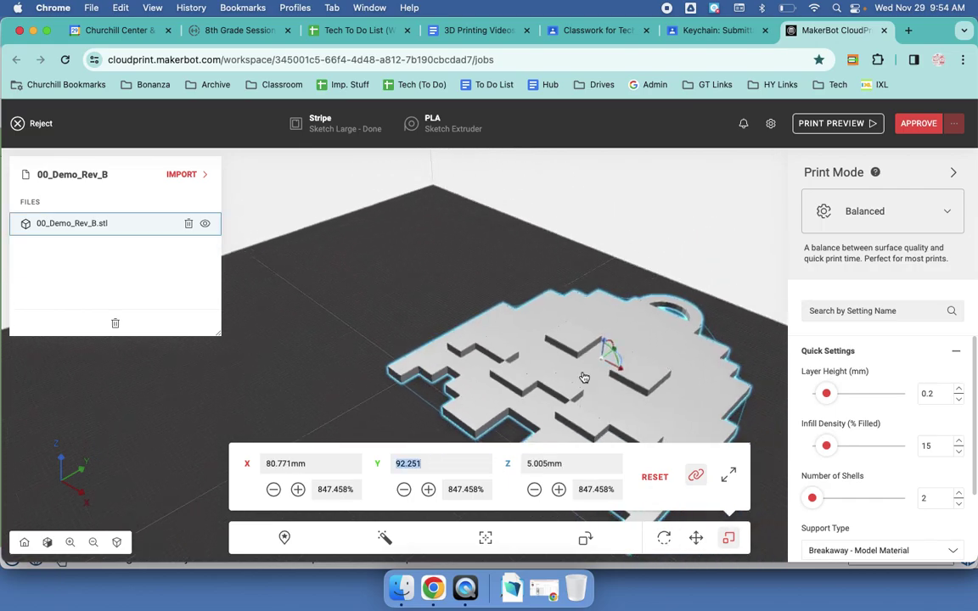
drag(585, 377, 406, 384)
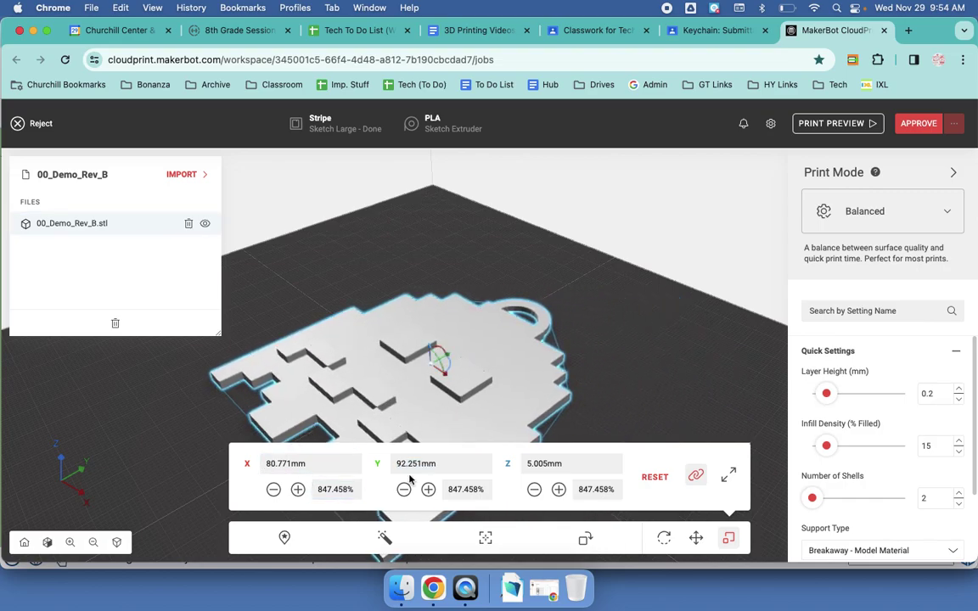
Step: Re-scale the keychain to 4 mm thick, giving 64.552 × 73.727 × 4 mm
click(431, 464)
click(533, 464)
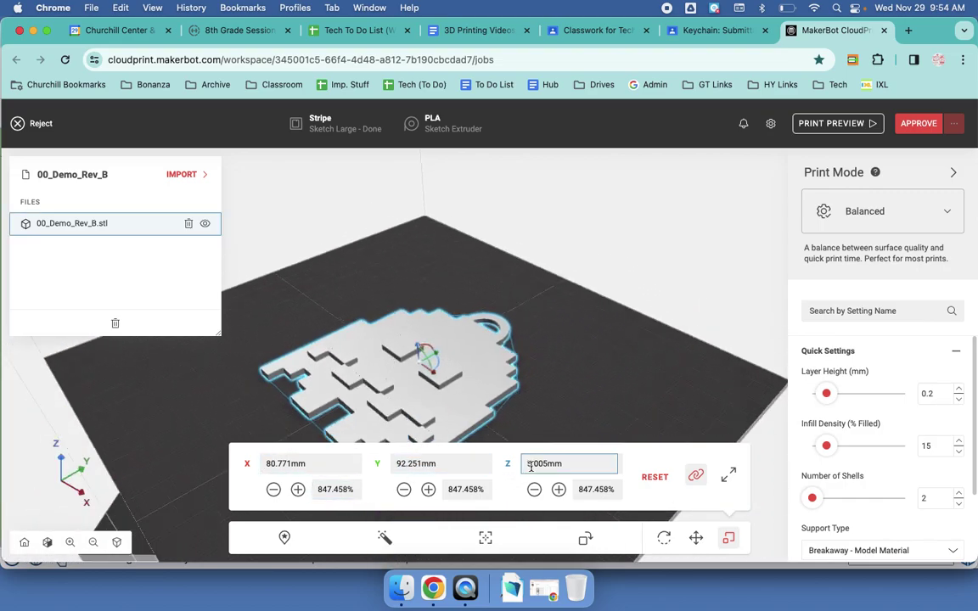
text(4)
click(464, 463)
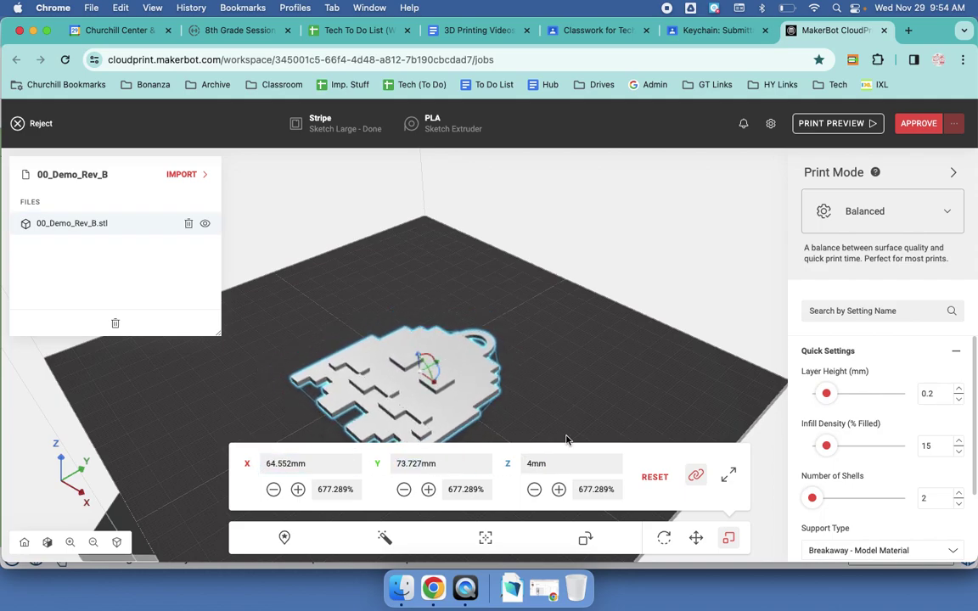
click(696, 539)
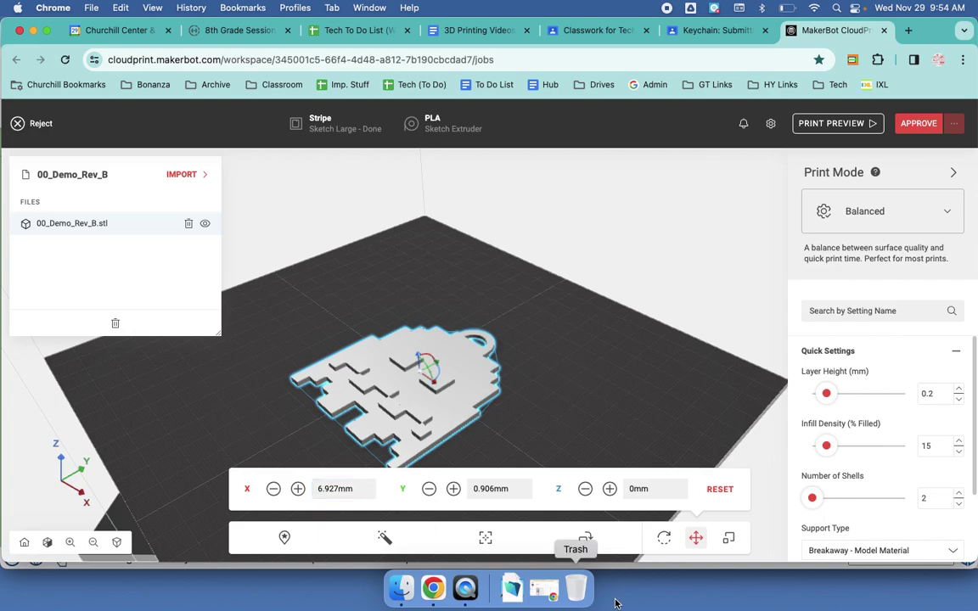
Step: Center the keychain on the build plate at X 0, Y 0, Z 0
click(360, 490)
text(0)
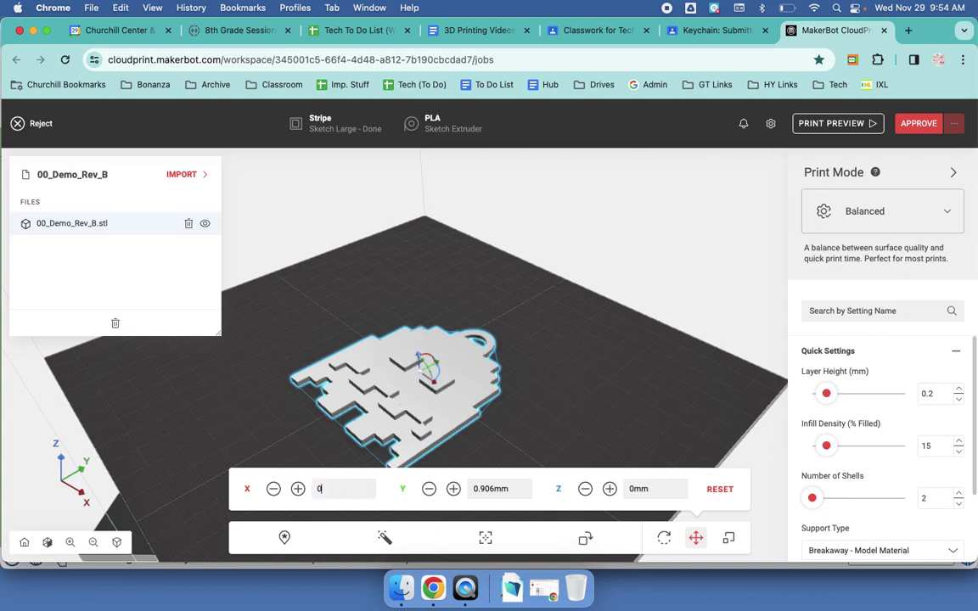
key(Tab)
text(0)
key(Tab)
text(0)
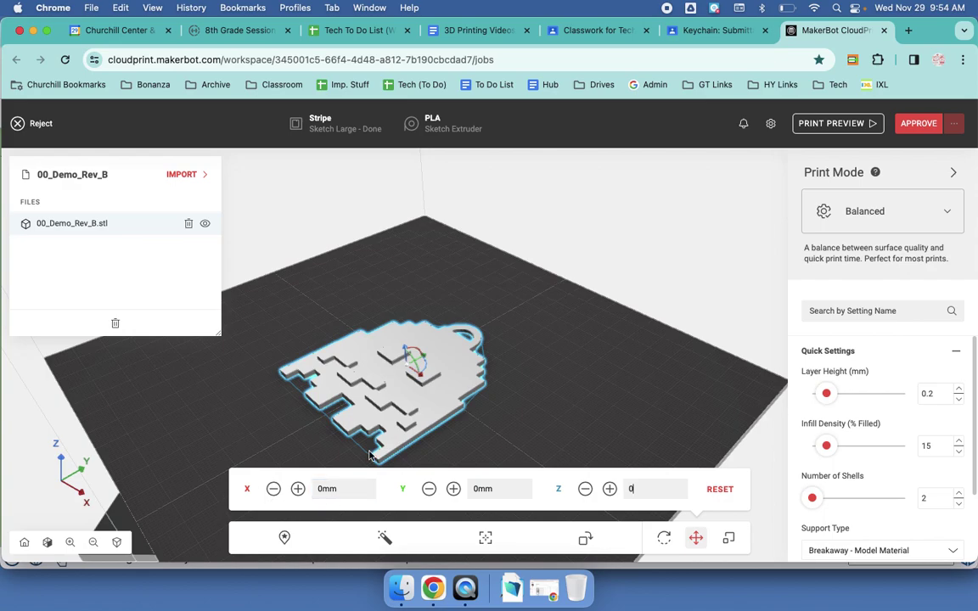
Step: Lay the keychain's flat face on the build plate and approve it for printing
click(587, 539)
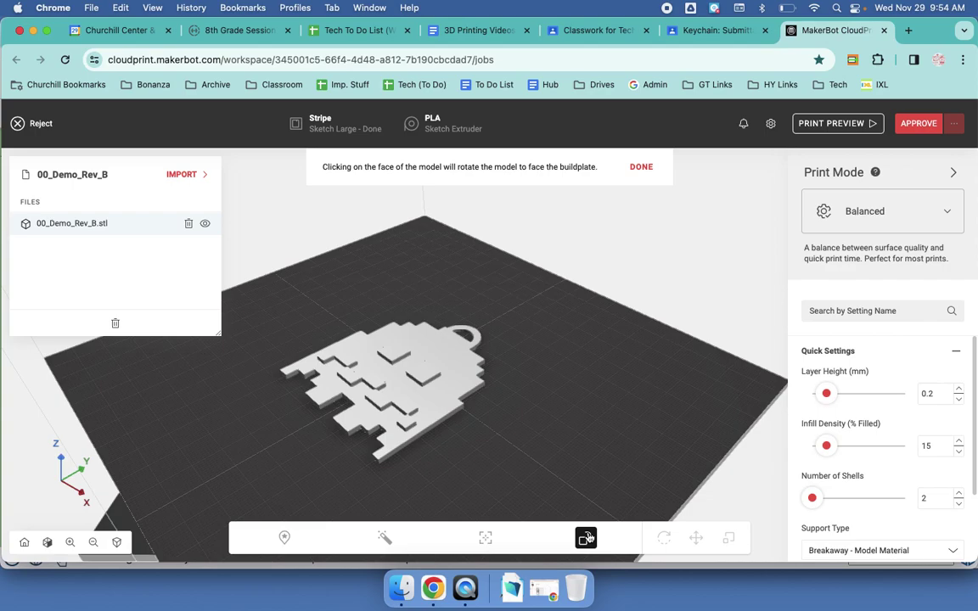
click(459, 380)
click(641, 166)
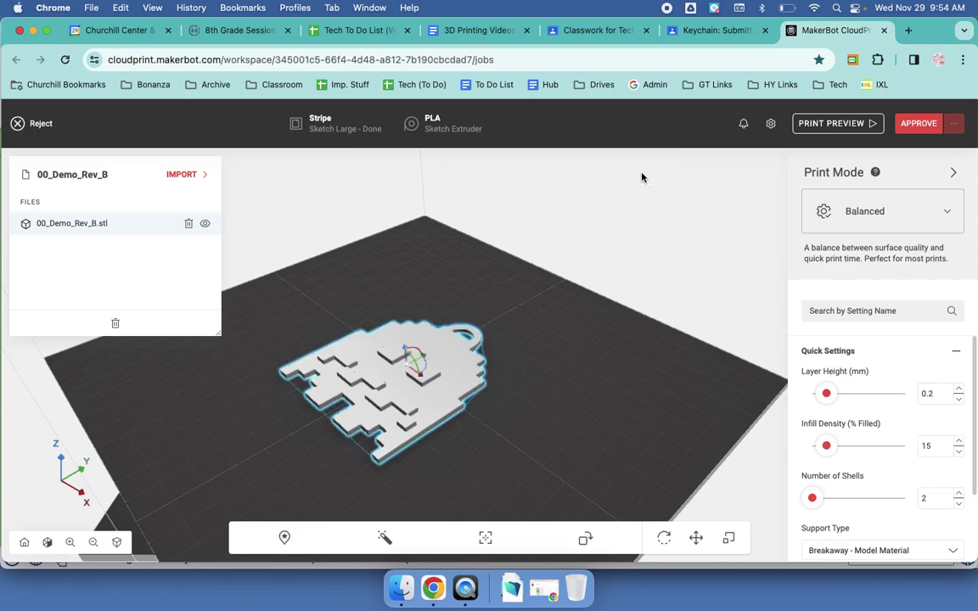
click(910, 124)
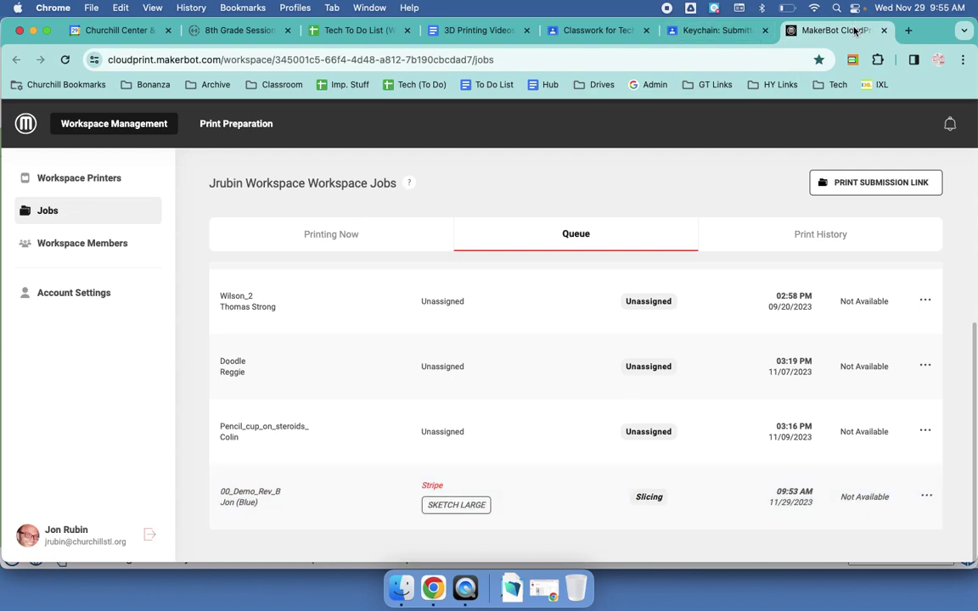
click(884, 30)
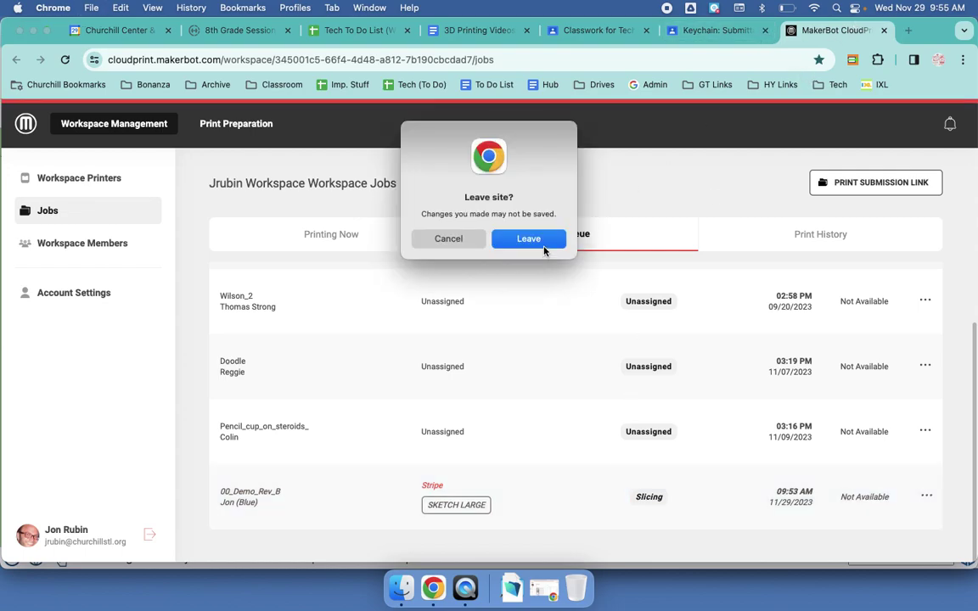
Step: Confirm leaving the CloudPrint page and clear the text selection in the Keychain post
click(544, 247)
click(718, 31)
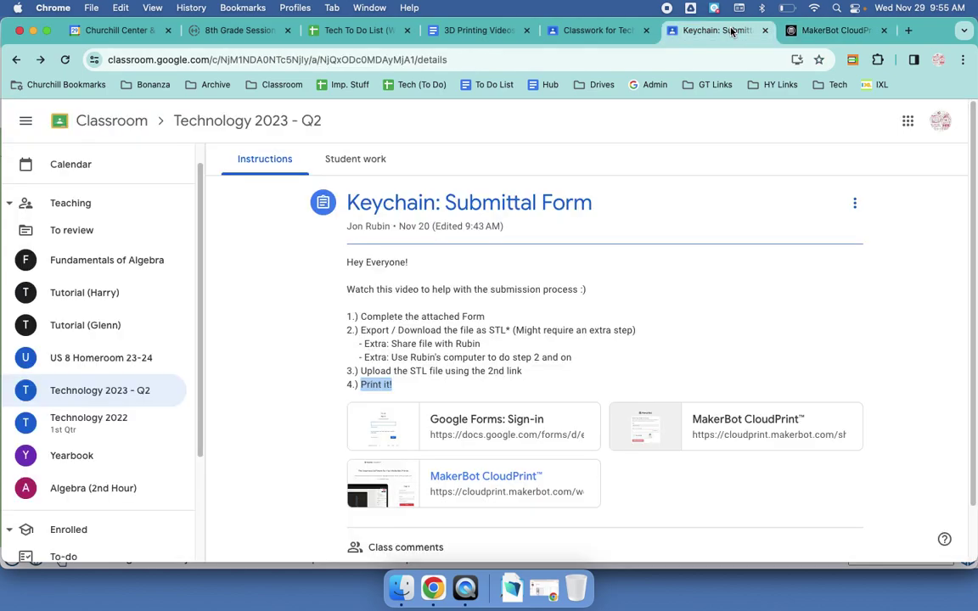
click(359, 317)
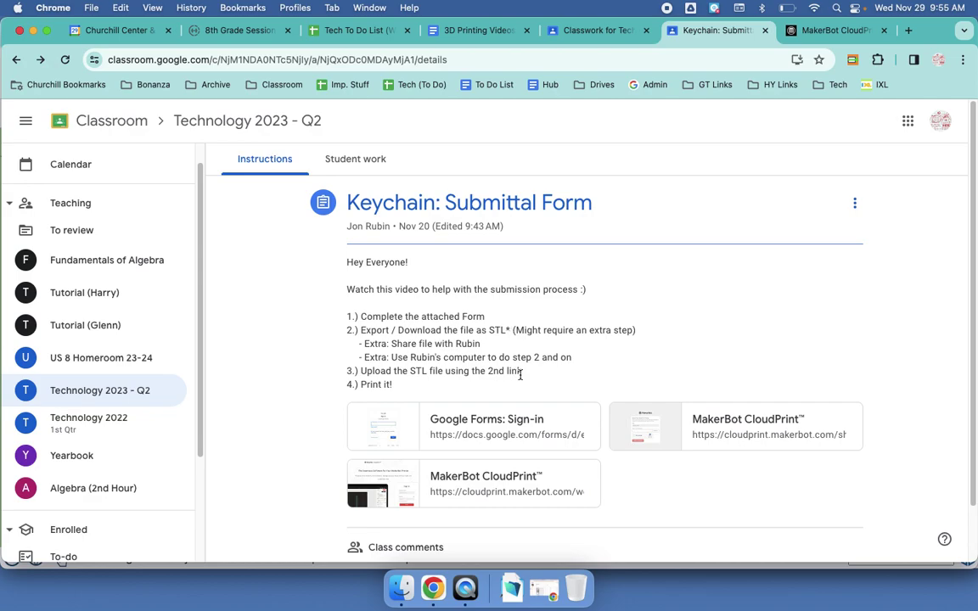
scroll(520, 373, down, 1)
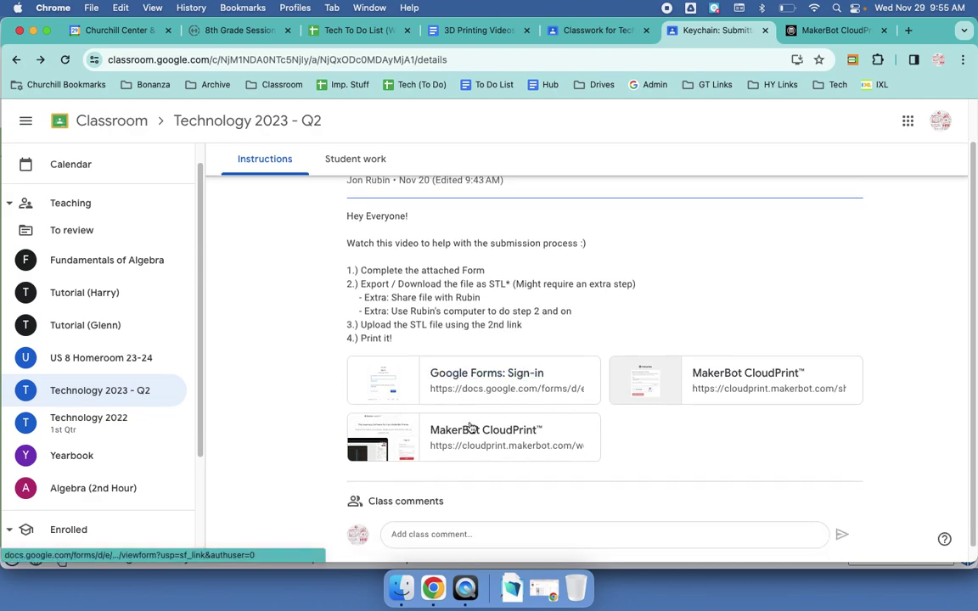